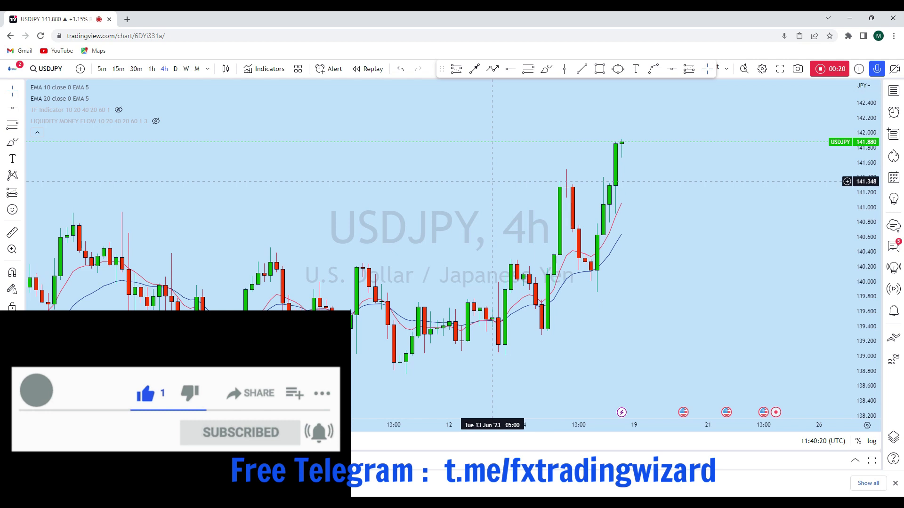
Switch the USDJPY chart to the monthly timeframe and rescale it to show the price history from 2013 to 2023.
{"action": "left_click", "coordinate": [197, 68]}
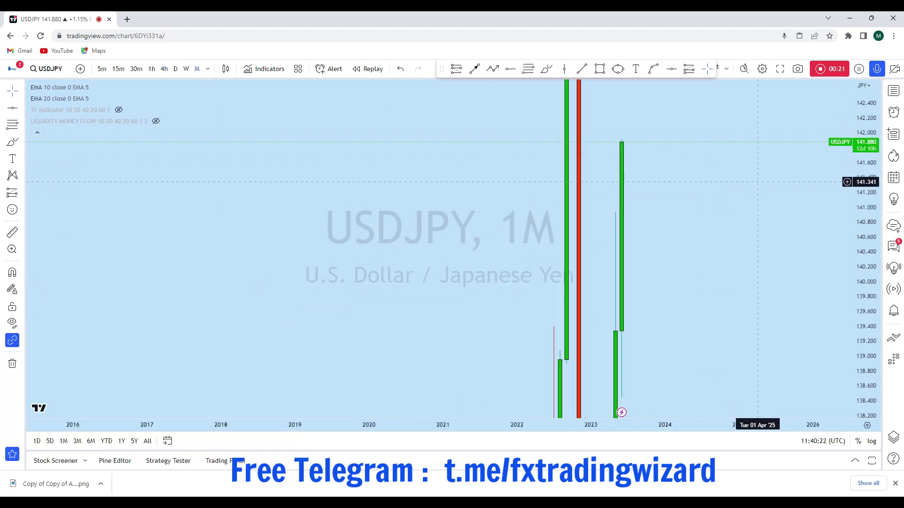
{"action": "left_click_drag", "start_coordinate": [864, 141], "coordinate": [864, 336]}
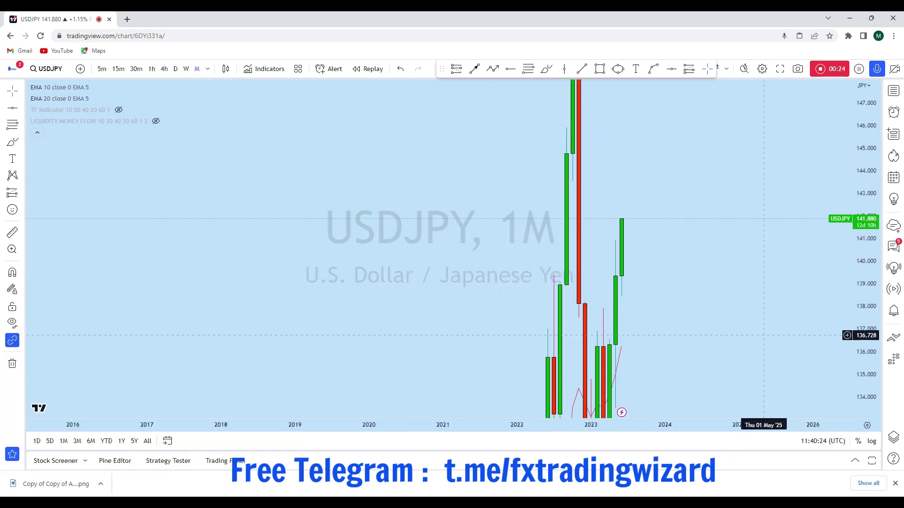
{"action": "scroll", "coordinate": [755, 332], "scroll_direction": "up", "scroll_amount": 3}
{"action": "left_click_drag", "start_coordinate": [862, 284], "coordinate": [859, 335]}
{"action": "scroll", "coordinate": [777, 292], "scroll_direction": "down", "scroll_amount": 5}
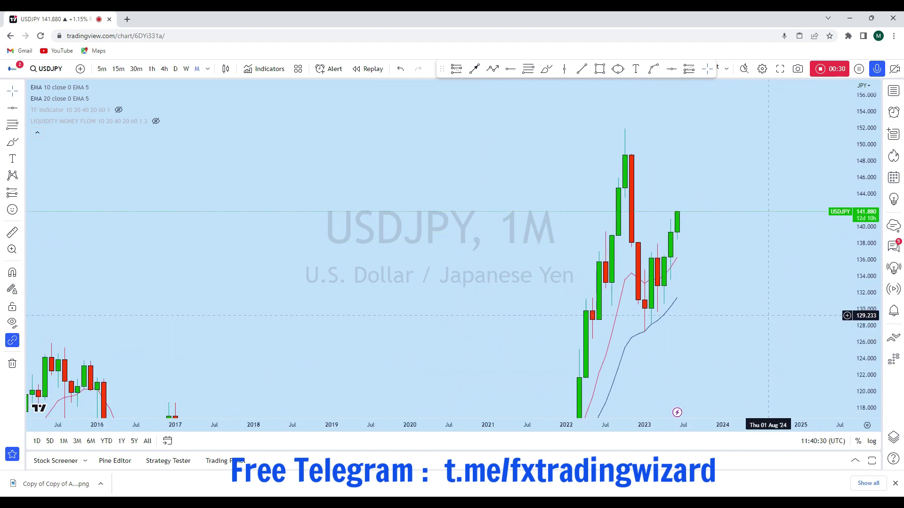
{"action": "left_click_drag", "start_coordinate": [766, 307], "coordinate": [767, 292]}
{"action": "scroll", "coordinate": [769, 292], "scroll_direction": "down", "scroll_amount": 5}
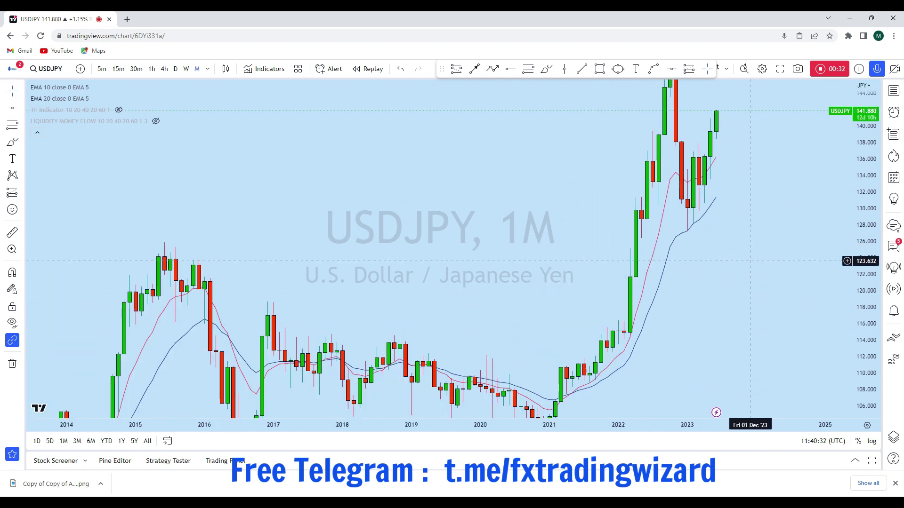
{"action": "left_click_drag", "start_coordinate": [786, 322], "coordinate": [773, 313]}
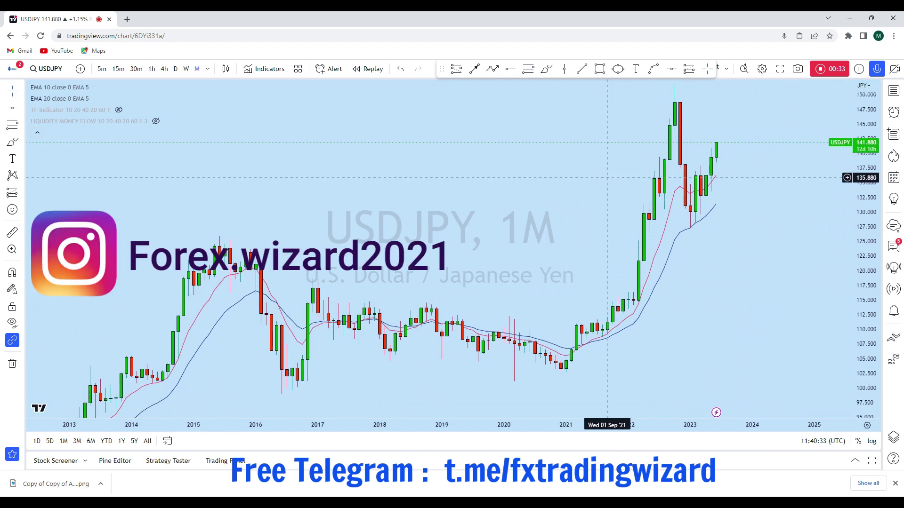
Trace the rally from the early 2021 low to the October 2022 high with the Brush, and undo the stroke.
{"action": "left_click", "coordinate": [545, 69]}
{"action": "mouse_move", "coordinate": [566, 376]}
{"action": "left_mouse_down"}
{"action": "mouse_move", "coordinate": [576, 339]}
{"action": "mouse_move", "coordinate": [611, 323]}
{"action": "mouse_move", "coordinate": [642, 271]}
{"action": "mouse_move", "coordinate": [675, 102]}
{"action": "left_mouse_up"}
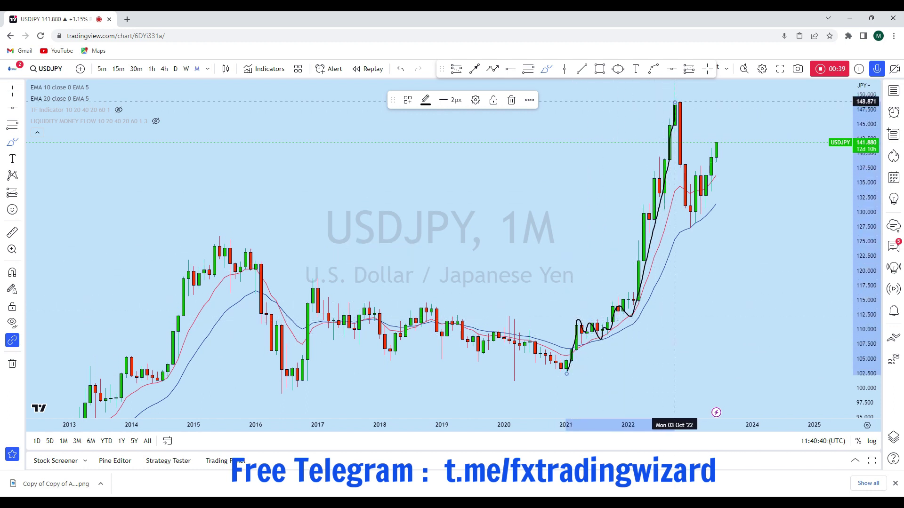
{"action": "left_click", "coordinate": [401, 69]}
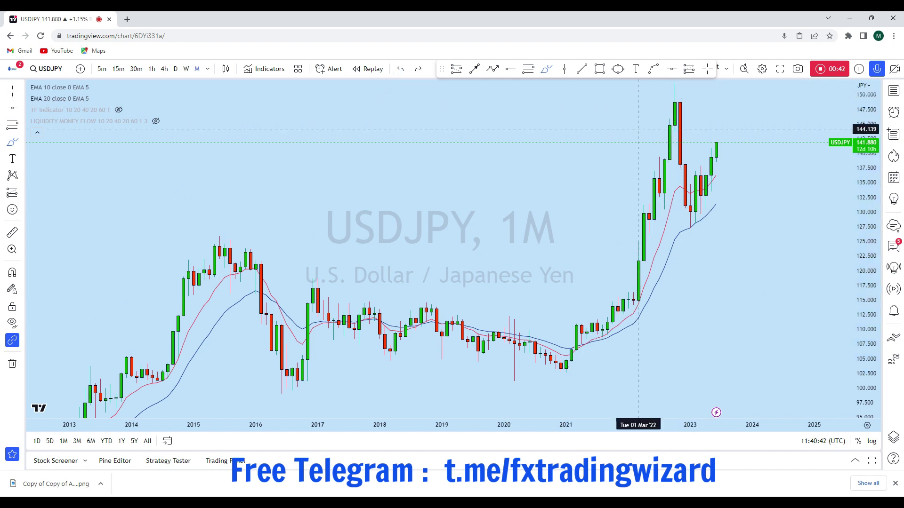
Brush over the drop from the October 2022 high and the 2023 rebound on the monthly chart, and remove the strokes.
{"action": "scroll", "coordinate": [635, 113], "scroll_direction": "up", "scroll_amount": 2}
{"action": "left_click_drag", "start_coordinate": [644, 111], "coordinate": [656, 222]}
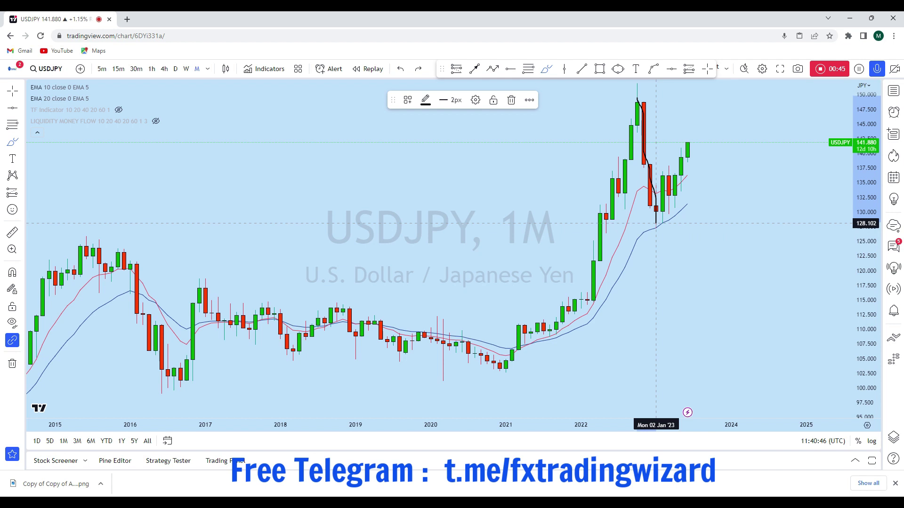
{"action": "left_click_drag", "start_coordinate": [663, 173], "coordinate": [675, 195]}
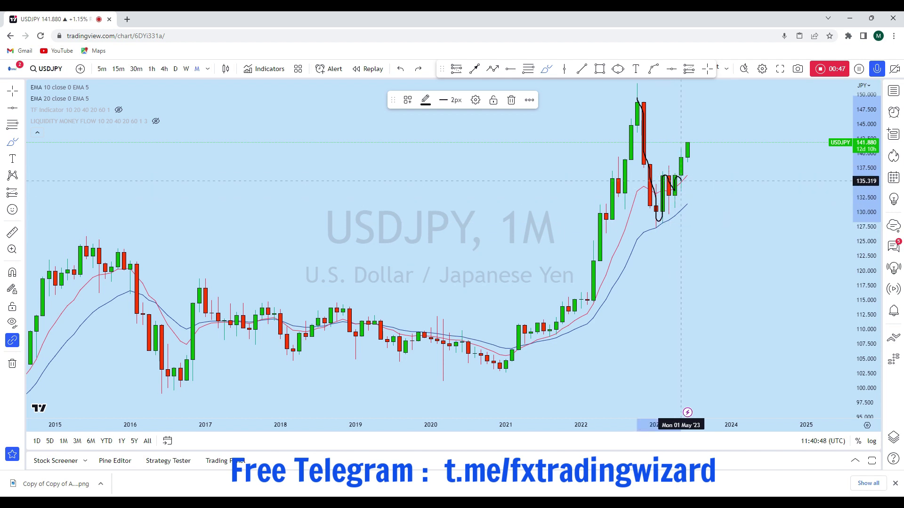
{"action": "left_click", "coordinate": [511, 99]}
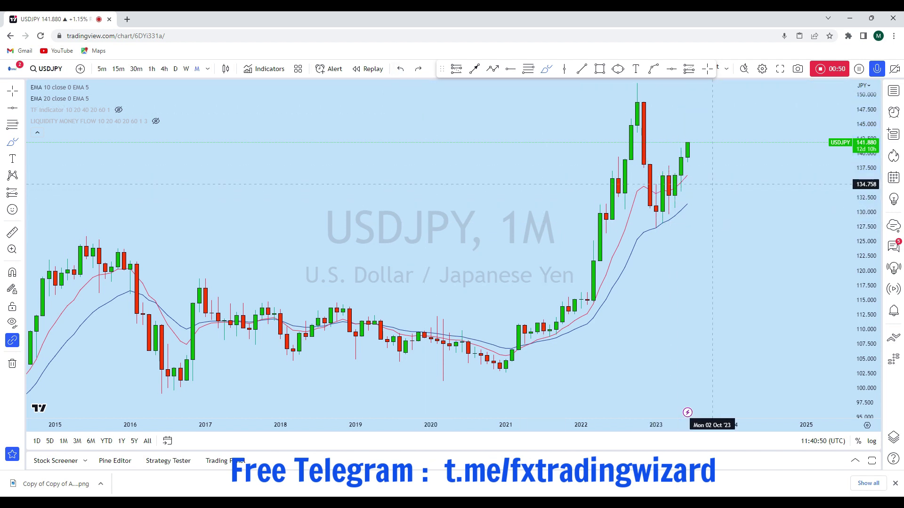
{"action": "left_click_drag", "start_coordinate": [681, 191], "coordinate": [680, 143]}
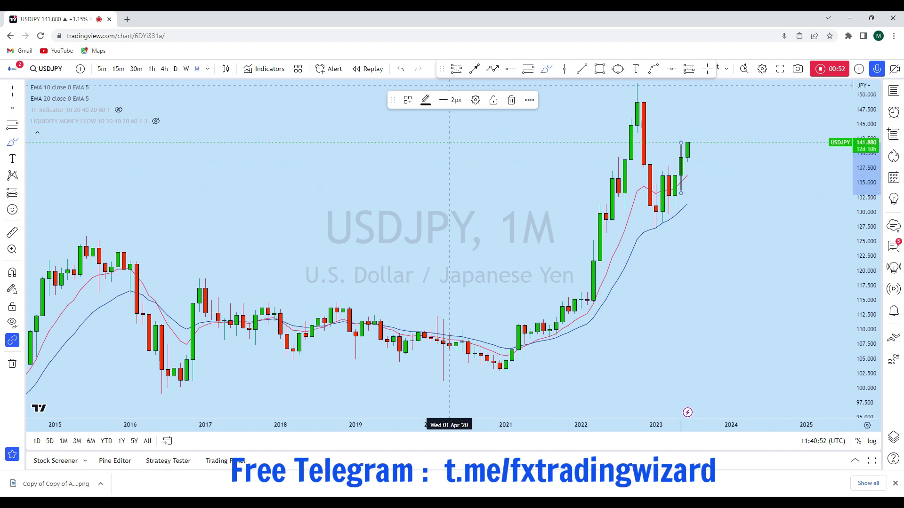
{"action": "left_click", "coordinate": [400, 69]}
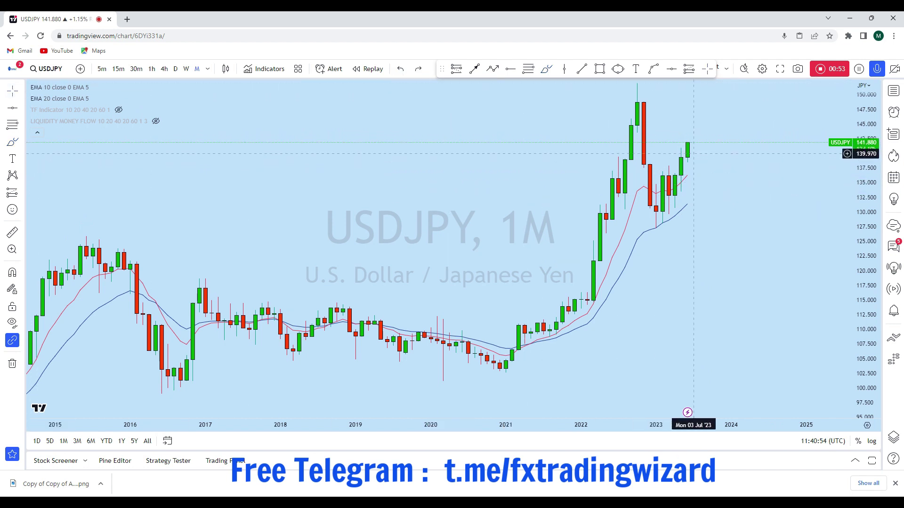
Brush an upward stroke beside the latest monthly candles, and undo it.
{"action": "scroll", "coordinate": [722, 226], "scroll_direction": "up", "scroll_amount": 3}
{"action": "scroll", "coordinate": [702, 204], "scroll_direction": "up", "scroll_amount": 3}
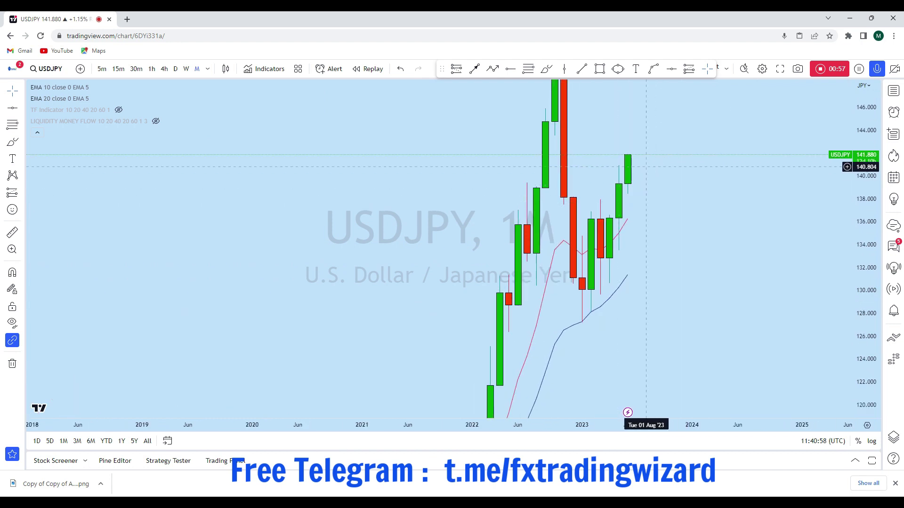
{"action": "left_click", "coordinate": [545, 69]}
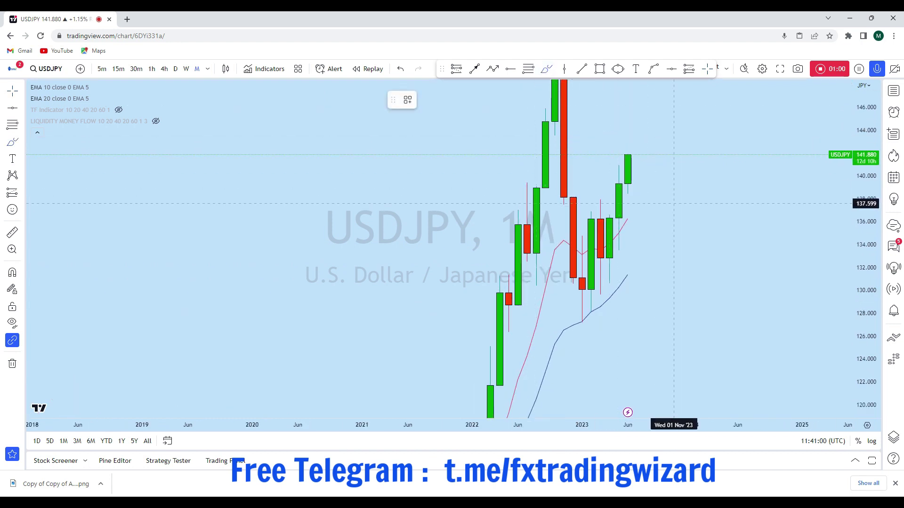
{"action": "mouse_move", "coordinate": [610, 192]}
{"action": "left_mouse_down"}
{"action": "mouse_move", "coordinate": [665, 191]}
{"action": "mouse_move", "coordinate": [633, 135]}
{"action": "mouse_move", "coordinate": [637, 91]}
{"action": "left_mouse_up"}
{"action": "left_click", "coordinate": [400, 70]}
{"action": "left_click", "coordinate": [400, 69]}
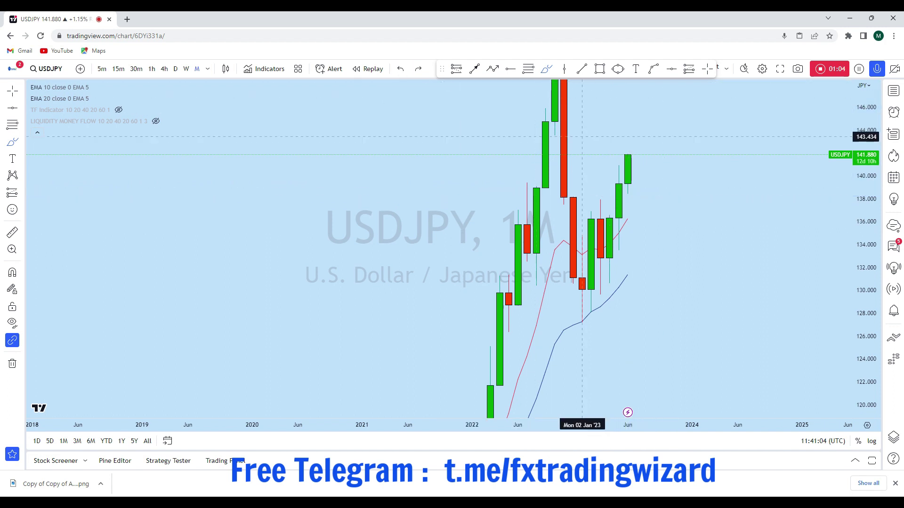
Place a horizontal line at 143.557 above the latest monthly candle.
{"action": "scroll", "coordinate": [626, 151], "scroll_direction": "down", "scroll_amount": 2}
{"action": "scroll", "coordinate": [669, 151], "scroll_direction": "up", "scroll_amount": 3}
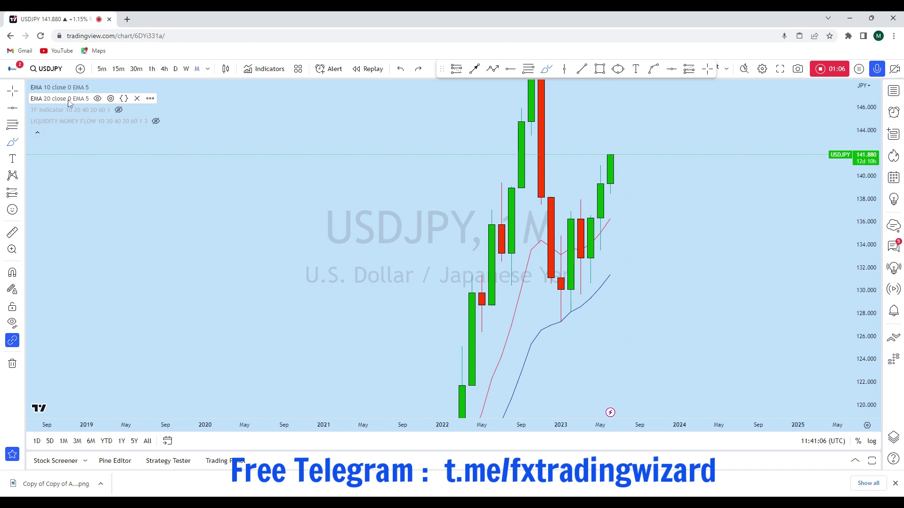
{"action": "left_click_drag", "start_coordinate": [647, 152], "coordinate": [647, 212]}
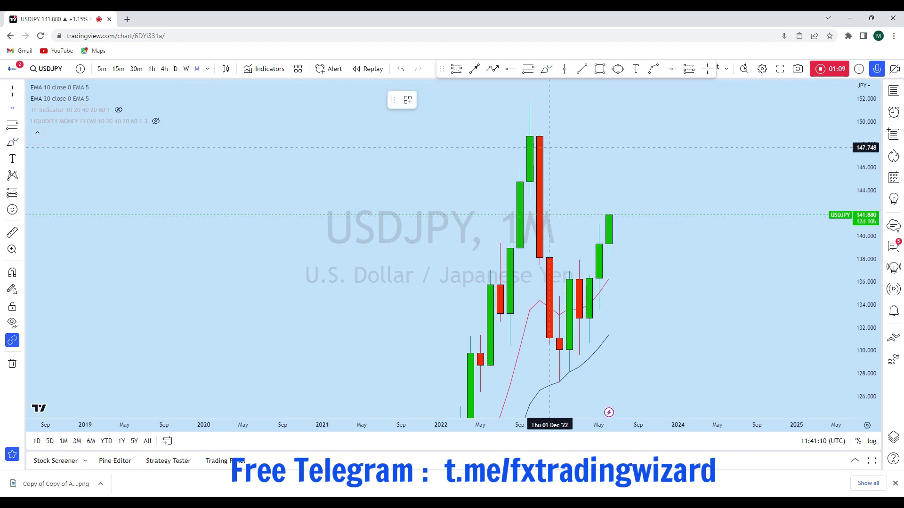
{"action": "left_click", "coordinate": [362, 196]}
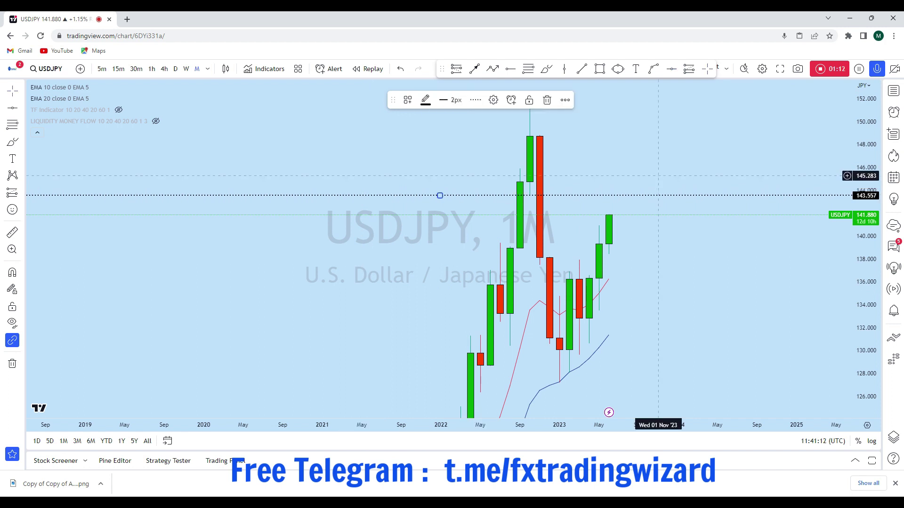
{"action": "left_click_drag", "start_coordinate": [628, 189], "coordinate": [637, 193]}
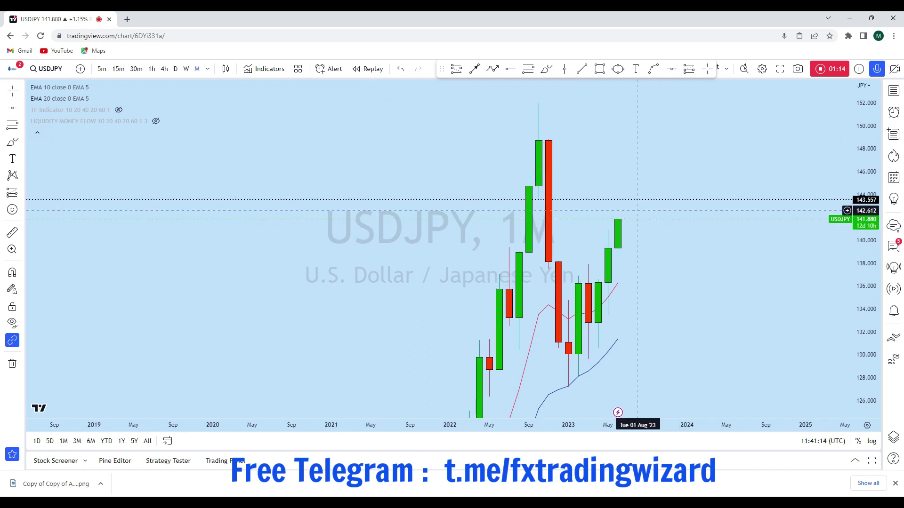
{"action": "left_click_drag", "start_coordinate": [633, 161], "coordinate": [652, 143]}
{"action": "left_click_drag", "start_coordinate": [705, 273], "coordinate": [706, 257]}
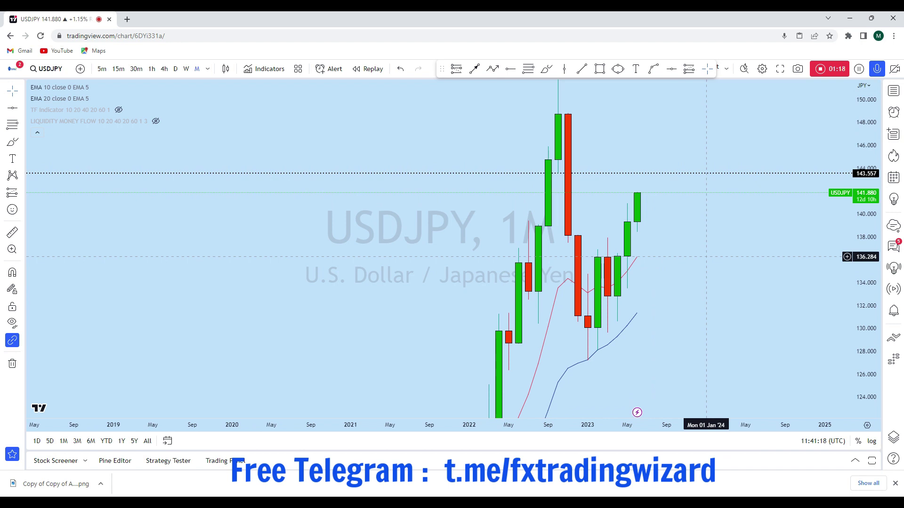
Switch the chart to the weekly timeframe and frame the candles from 2022 to mid-2023.
{"action": "left_click", "coordinate": [186, 69]}
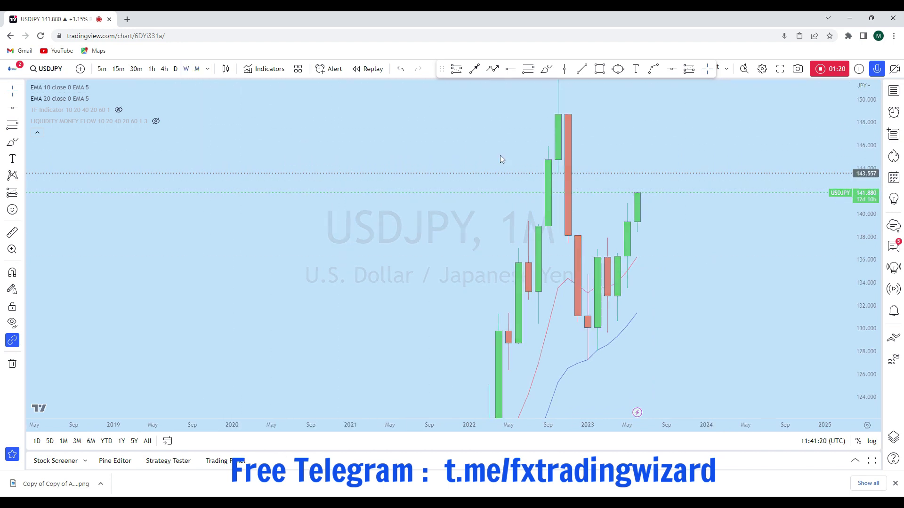
{"action": "scroll", "coordinate": [723, 366], "scroll_direction": "down", "scroll_amount": 2}
{"action": "scroll", "coordinate": [775, 364], "scroll_direction": "down", "scroll_amount": 4}
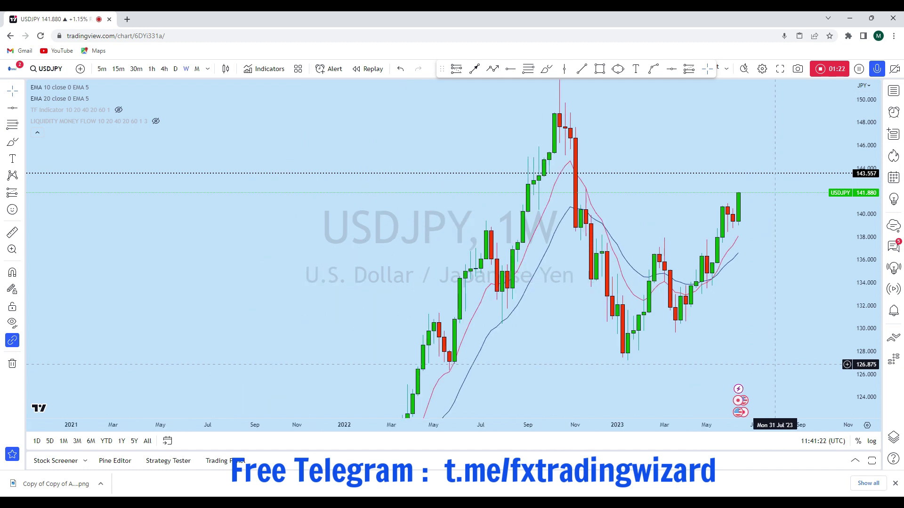
{"action": "scroll", "coordinate": [800, 363], "scroll_direction": "up", "scroll_amount": 2}
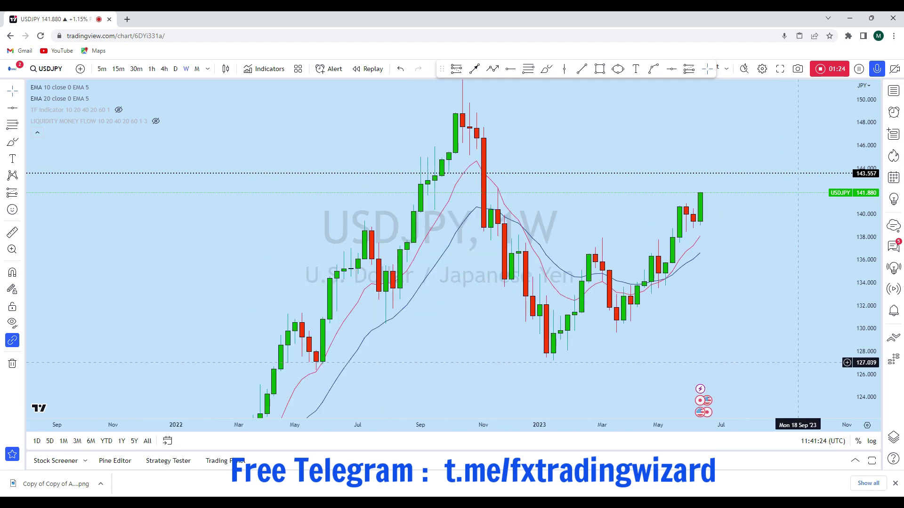
Brush the weekly uptrend from the January 2023 low up through the 143.557 line to about 146, and undo it.
{"action": "left_click", "coordinate": [547, 70]}
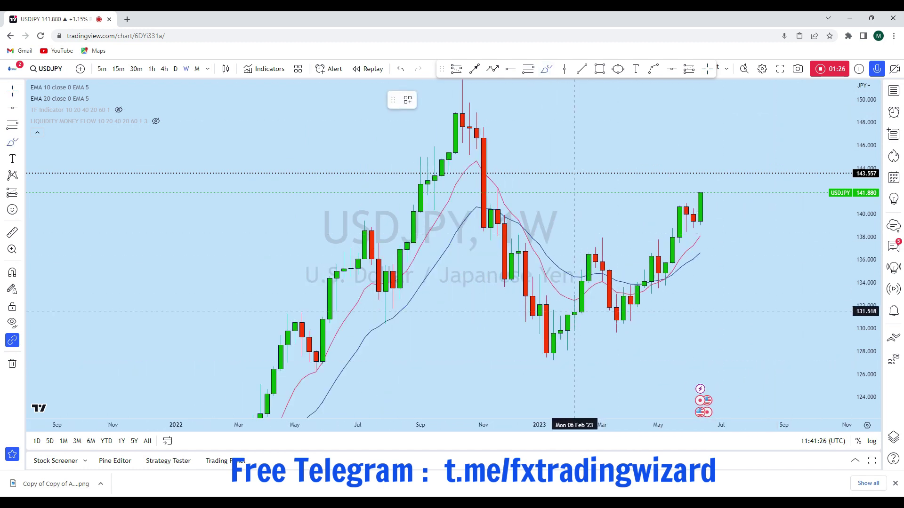
{"action": "mouse_move", "coordinate": [553, 352]}
{"action": "left_mouse_down"}
{"action": "mouse_move", "coordinate": [590, 245]}
{"action": "mouse_move", "coordinate": [614, 294]}
{"action": "mouse_move", "coordinate": [644, 262]}
{"action": "mouse_move", "coordinate": [657, 266]}
{"action": "mouse_move", "coordinate": [721, 147]}
{"action": "left_mouse_up"}
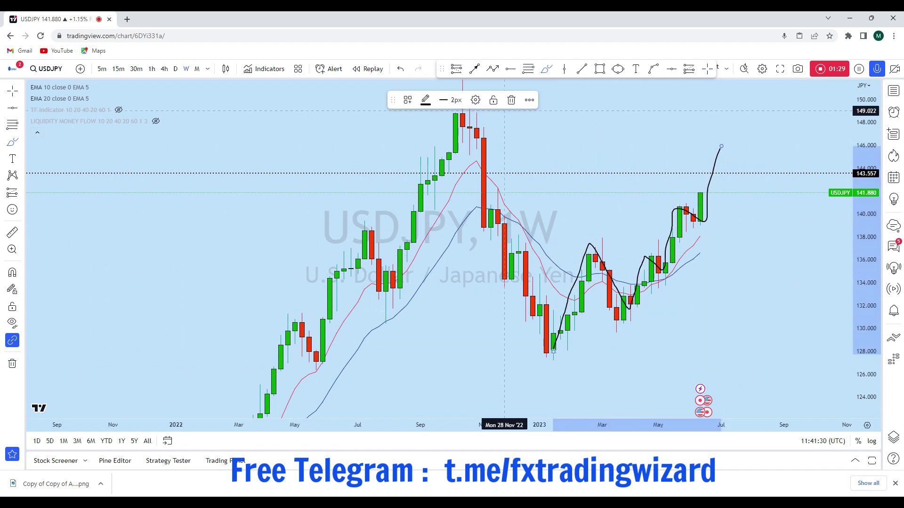
{"action": "left_click", "coordinate": [400, 69]}
Brush a pole and flag outline around the May to June 2023 weekly candles, and undo the drawing.
{"action": "scroll", "coordinate": [735, 234], "scroll_direction": "up", "scroll_amount": 3}
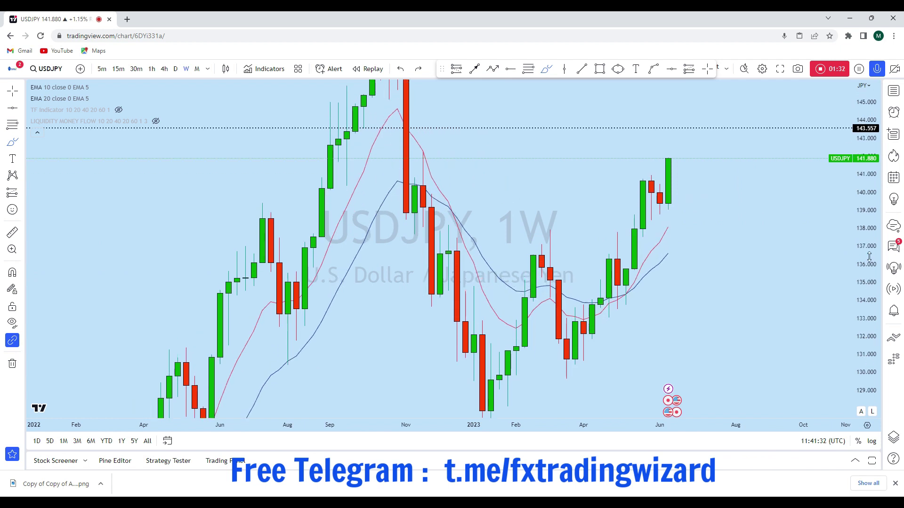
{"action": "scroll", "coordinate": [598, 292], "scroll_direction": "up", "scroll_amount": 2}
{"action": "mouse_move", "coordinate": [551, 296]}
{"action": "left_mouse_down"}
{"action": "mouse_move", "coordinate": [573, 175]}
{"action": "mouse_move", "coordinate": [610, 200]}
{"action": "mouse_move", "coordinate": [573, 219]}
{"action": "left_mouse_up"}
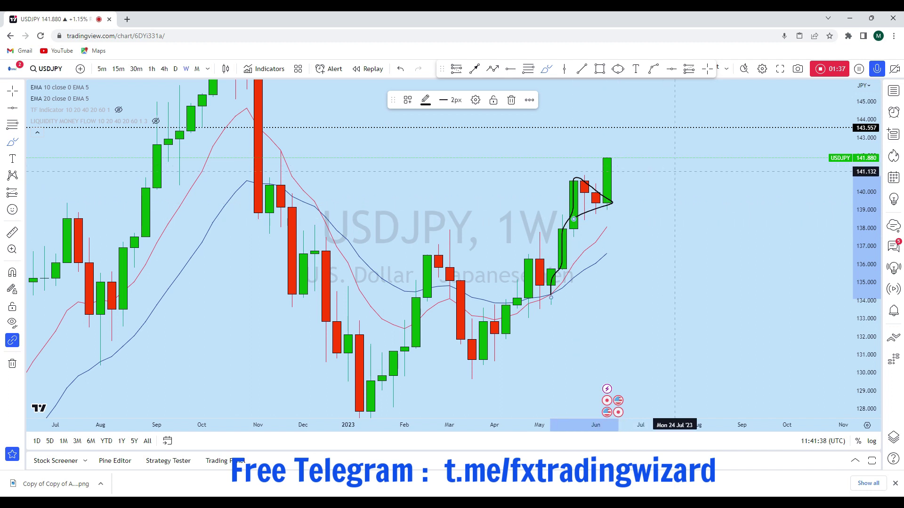
{"action": "left_click", "coordinate": [400, 68]}
{"action": "scroll", "coordinate": [611, 226], "scroll_direction": "down", "scroll_amount": 2}
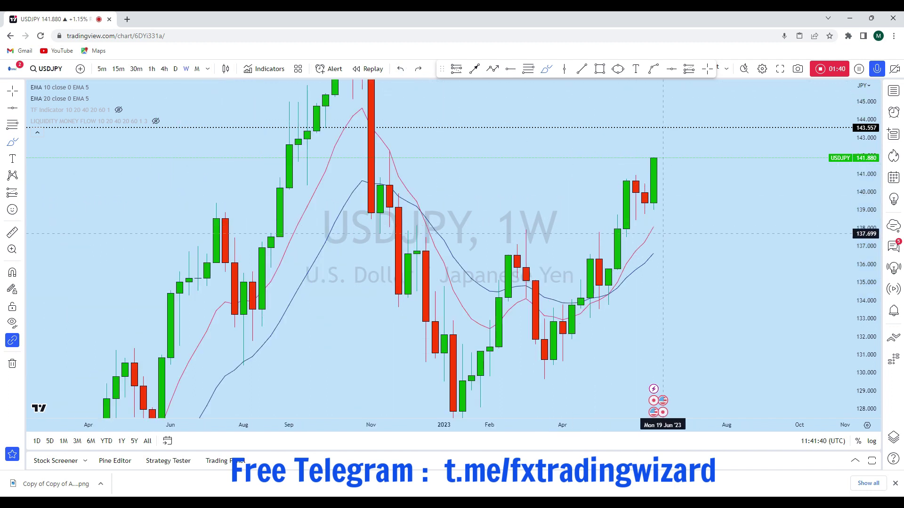
{"action": "key", "text": "Escape"}
Brush a vertical stroke over the 12 June 2023 weekly candle up to about 142.9, and undo it.
{"action": "left_click_drag", "start_coordinate": [724, 234], "coordinate": [723, 290]}
{"action": "scroll", "coordinate": [714, 275], "scroll_direction": "up", "scroll_amount": 2}
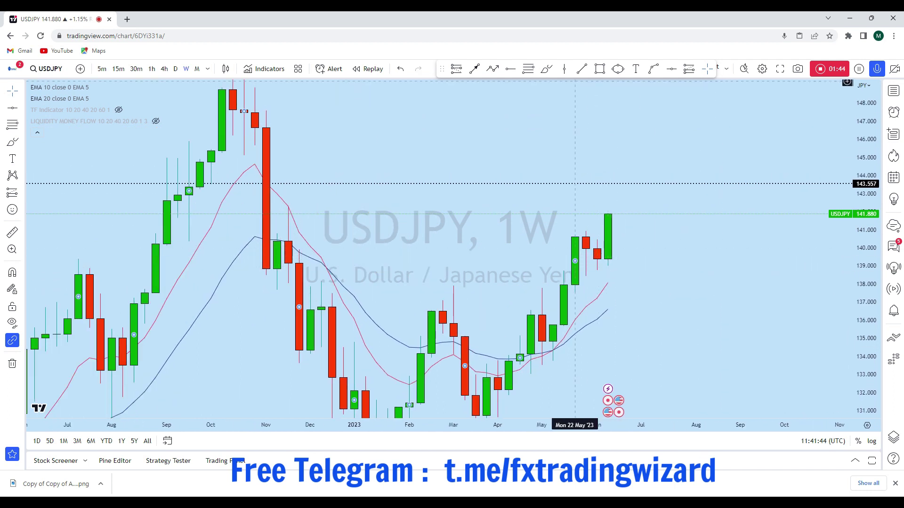
{"action": "left_click", "coordinate": [546, 69]}
{"action": "left_click_drag", "start_coordinate": [608, 270], "coordinate": [608, 195]}
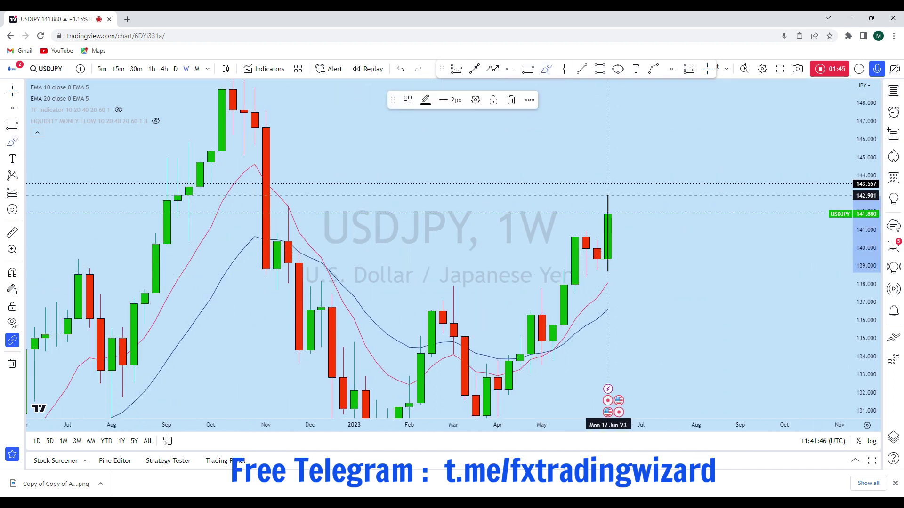
{"action": "left_click", "coordinate": [404, 70]}
Draw a rising trend line under the recent weekly lows from 15 May 2023 at about 137.75 to about 141.03.
{"action": "key", "text": "alt+t"}
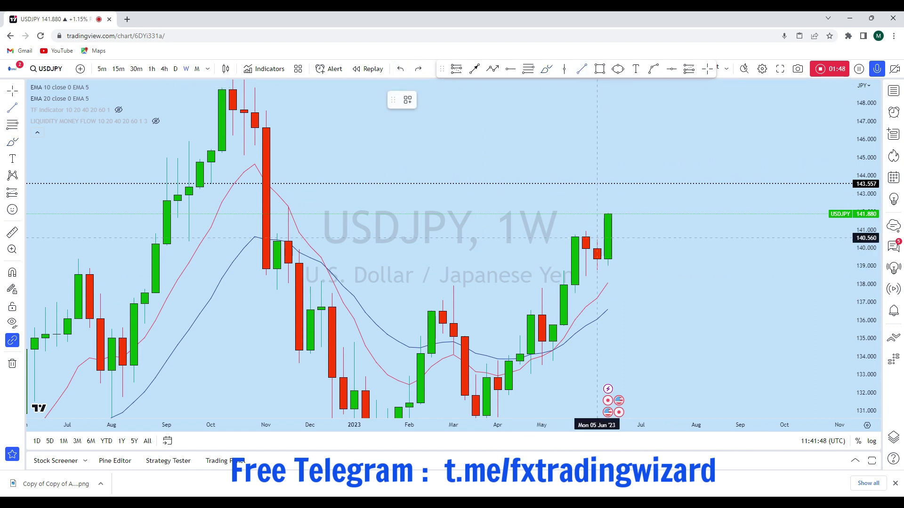
{"action": "left_click", "coordinate": [564, 288]}
{"action": "left_click", "coordinate": [674, 229]}
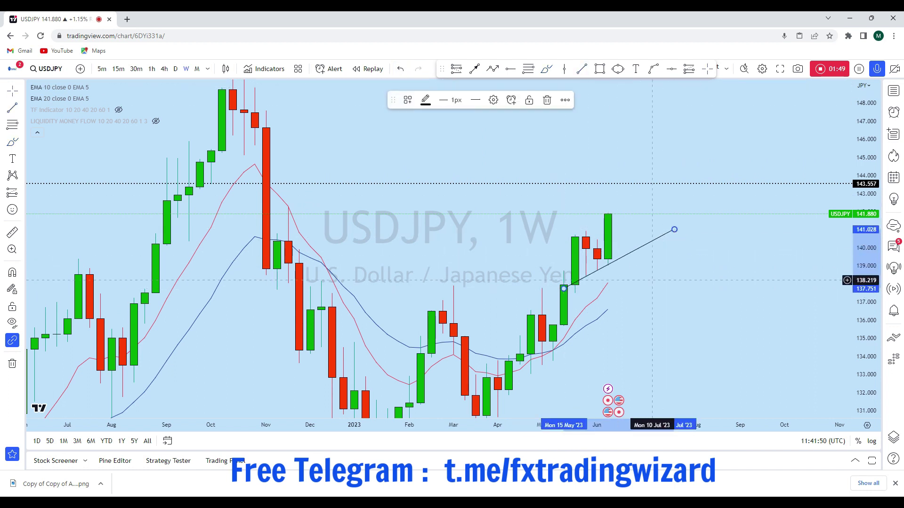
Move the trend line's upper end to 31 July 2023 at about 141.44 to follow the lower wicks.
{"action": "left_click_drag", "start_coordinate": [652, 281], "coordinate": [688, 287]}
{"action": "left_click_drag", "start_coordinate": [861, 344], "coordinate": [861, 142]}
{"action": "scroll", "coordinate": [719, 276], "scroll_direction": "up", "scroll_amount": 2}
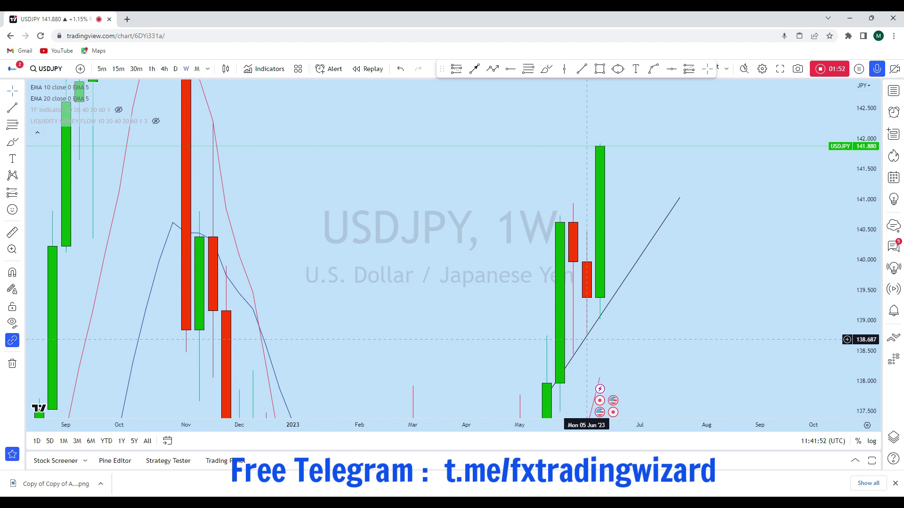
{"action": "left_click_drag", "start_coordinate": [684, 200], "coordinate": [690, 174]}
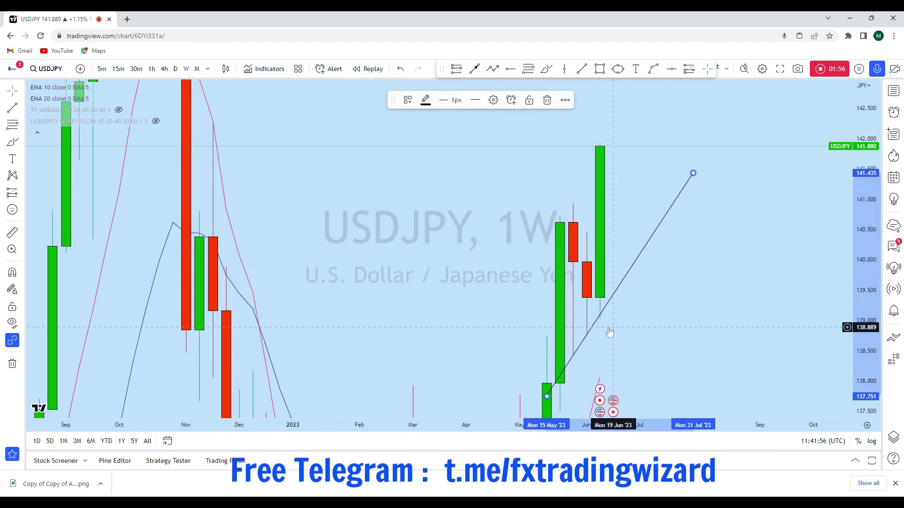
{"action": "scroll", "coordinate": [659, 306], "scroll_direction": "up", "scroll_amount": 2}
{"action": "scroll", "coordinate": [709, 273], "scroll_direction": "up", "scroll_amount": 1}
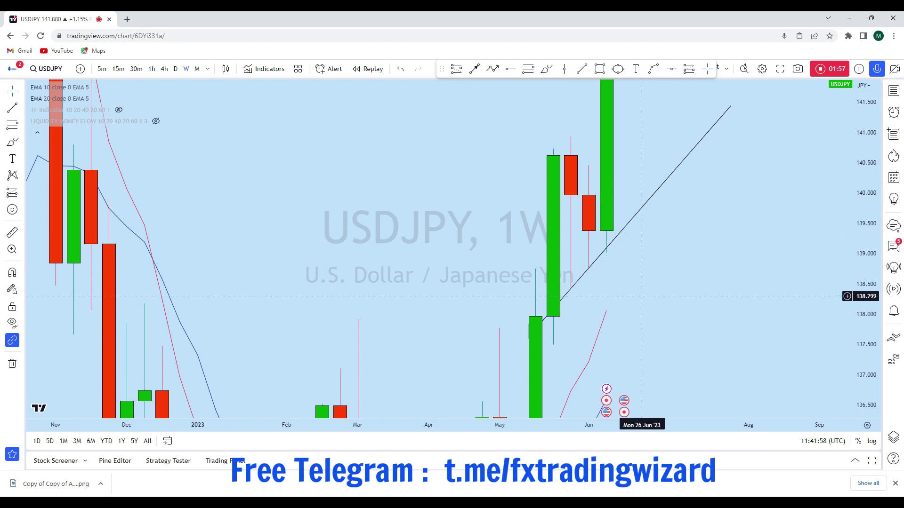
Brush a straight and a dipping upward arrow from the latest weekly candle past the 143.557 level, undoing each.
{"action": "left_click_drag", "start_coordinate": [694, 268], "coordinate": [694, 303]}
{"action": "scroll", "coordinate": [800, 292], "scroll_direction": "down", "scroll_amount": 5}
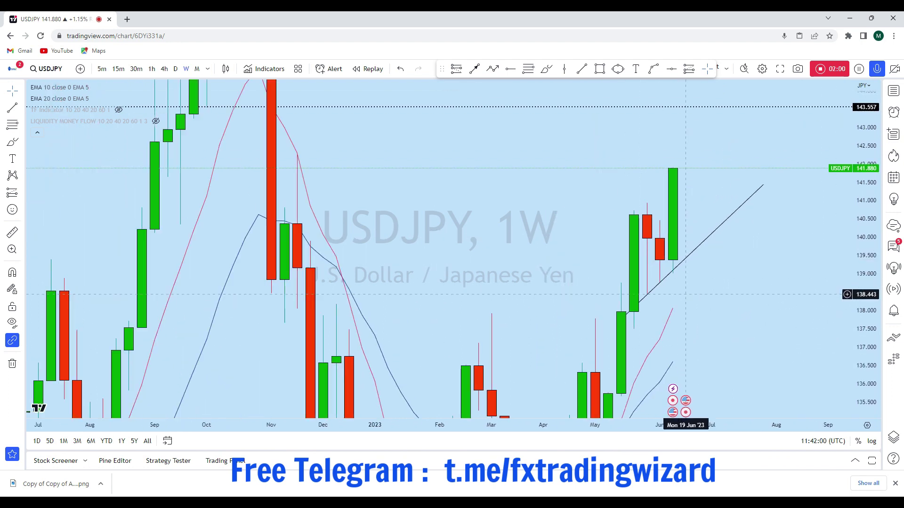
{"action": "scroll", "coordinate": [706, 320], "scroll_direction": "up", "scroll_amount": 1}
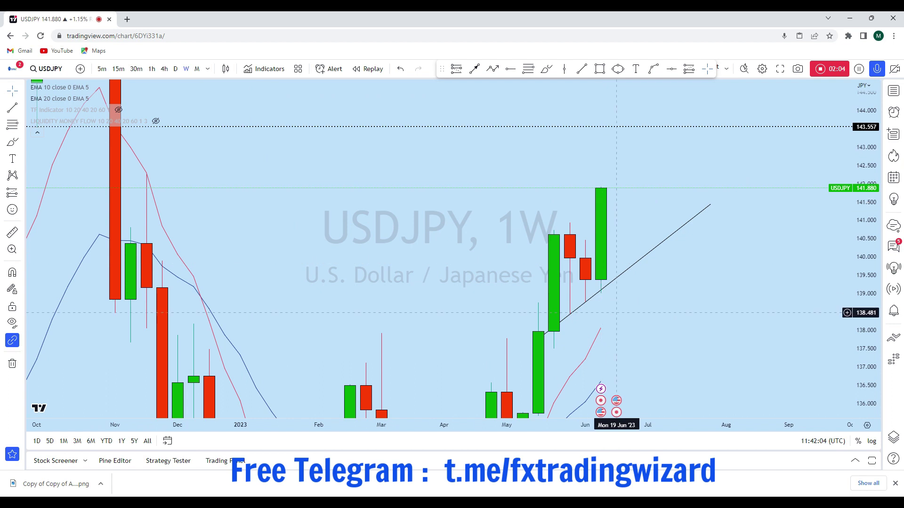
{"action": "left_click", "coordinate": [546, 70]}
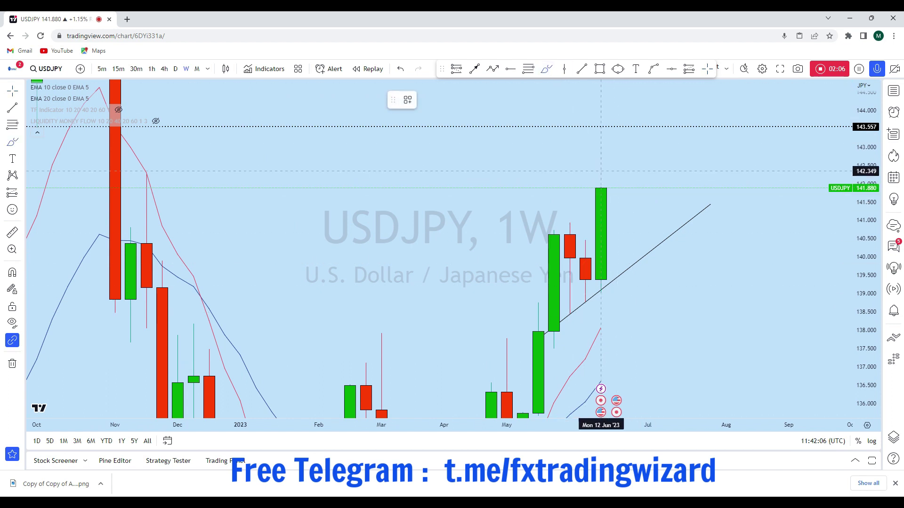
{"action": "left_click", "coordinate": [616, 194]}
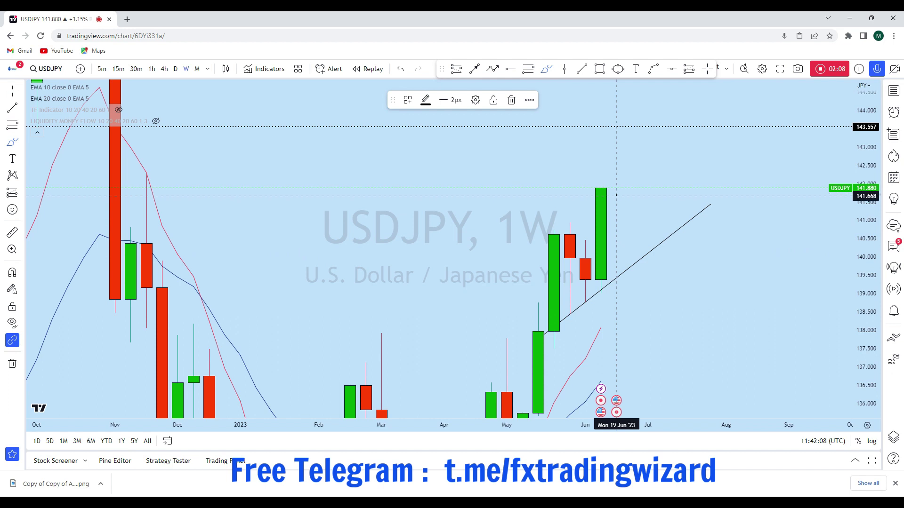
{"action": "mouse_move", "coordinate": [617, 195]}
{"action": "left_mouse_down"}
{"action": "mouse_move", "coordinate": [616, 121]}
{"action": "mouse_move", "coordinate": [627, 136]}
{"action": "mouse_move", "coordinate": [585, 131]}
{"action": "left_mouse_up"}
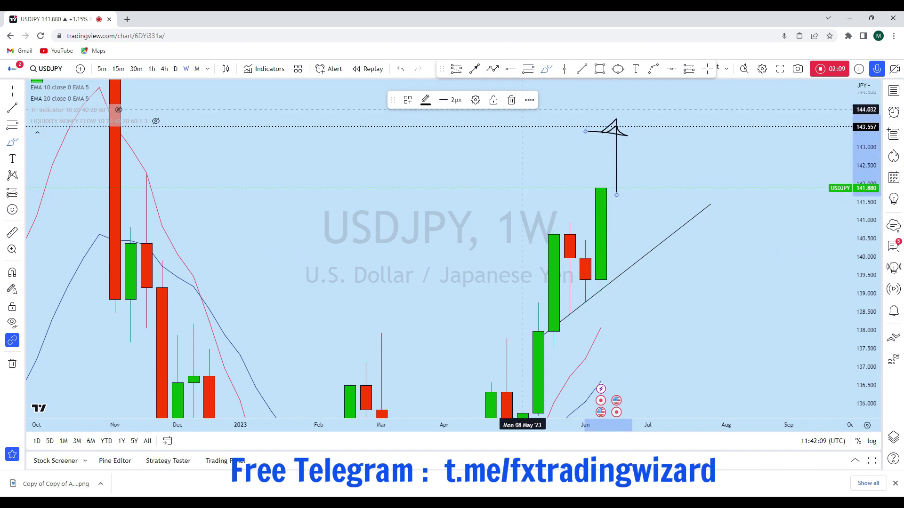
{"action": "left_click", "coordinate": [398, 69]}
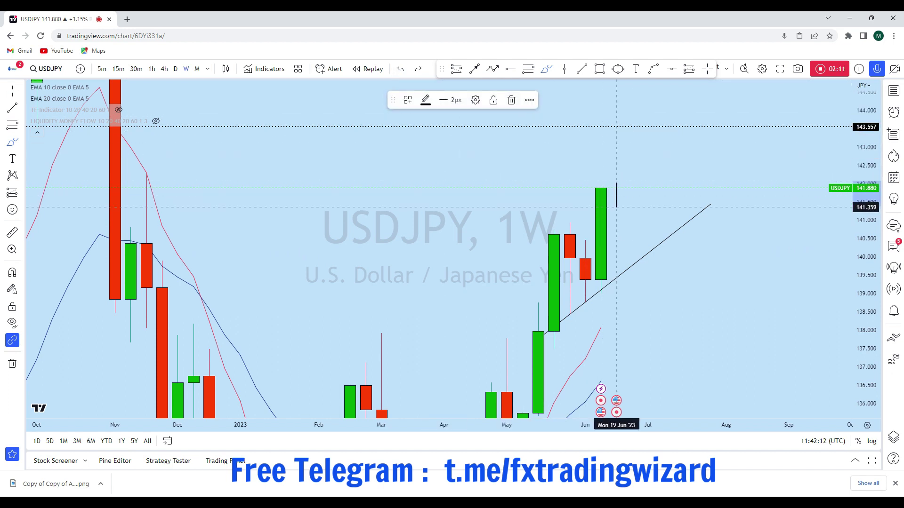
{"action": "mouse_move", "coordinate": [617, 207]}
{"action": "left_mouse_down"}
{"action": "mouse_move", "coordinate": [632, 118]}
{"action": "mouse_move", "coordinate": [620, 127]}
{"action": "mouse_move", "coordinate": [645, 125]}
{"action": "left_mouse_up"}
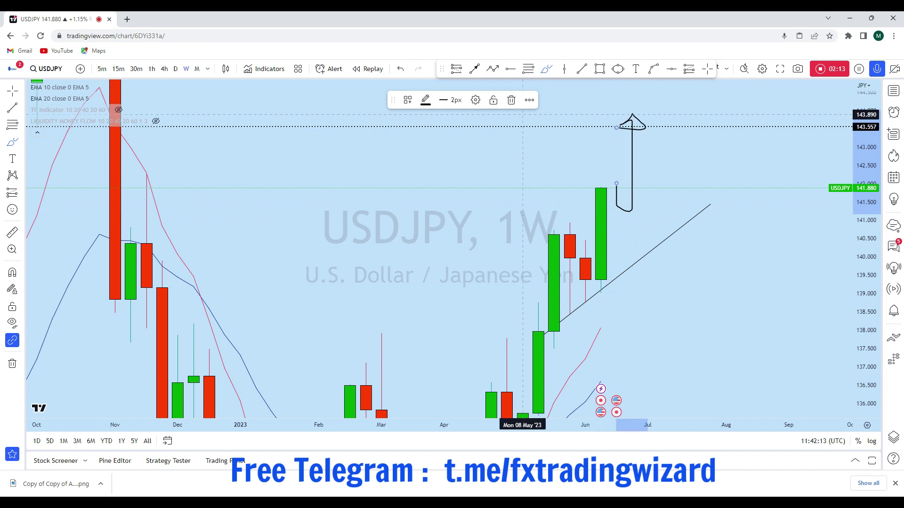
{"action": "left_click", "coordinate": [400, 69]}
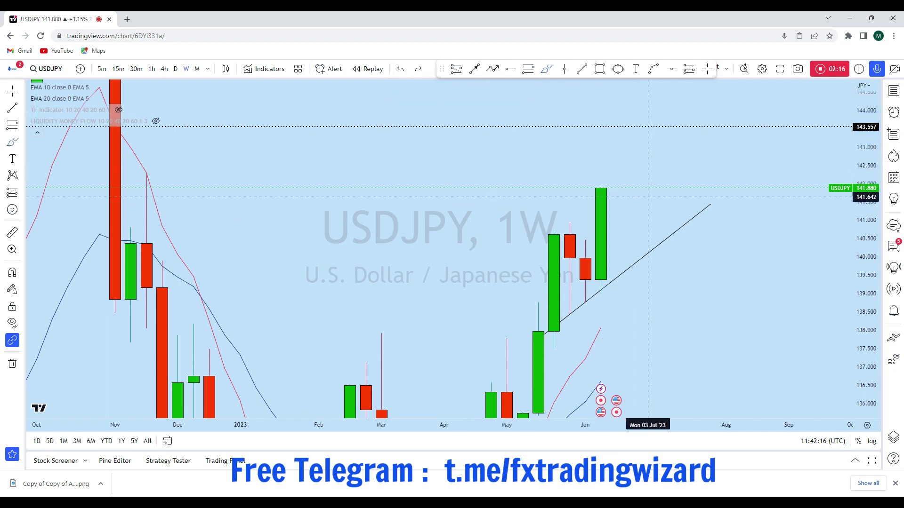
Switch the USDJPY chart to the daily timeframe and enlarge the May to June 2023 candles.
{"action": "scroll", "coordinate": [619, 265], "scroll_direction": "down", "scroll_amount": 5}
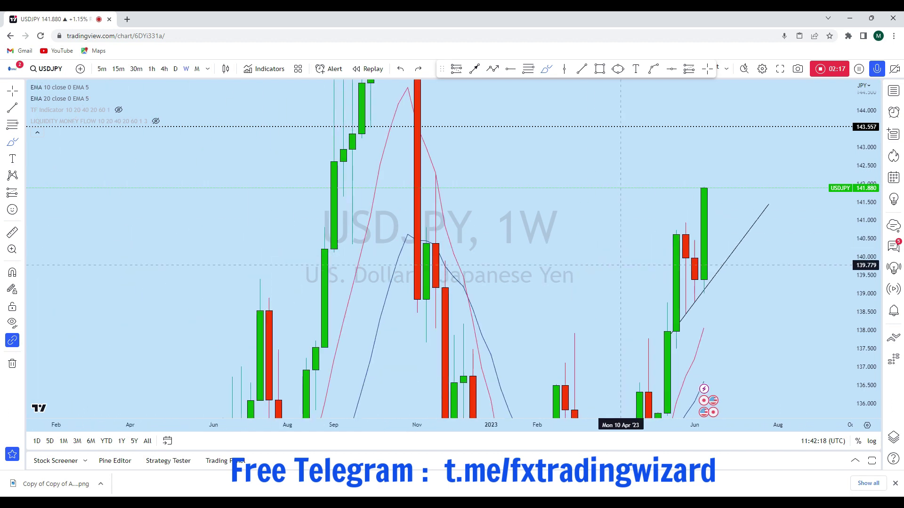
{"action": "left_click_drag", "start_coordinate": [865, 281], "coordinate": [865, 354]}
{"action": "scroll", "coordinate": [716, 315], "scroll_direction": "up", "scroll_amount": 3}
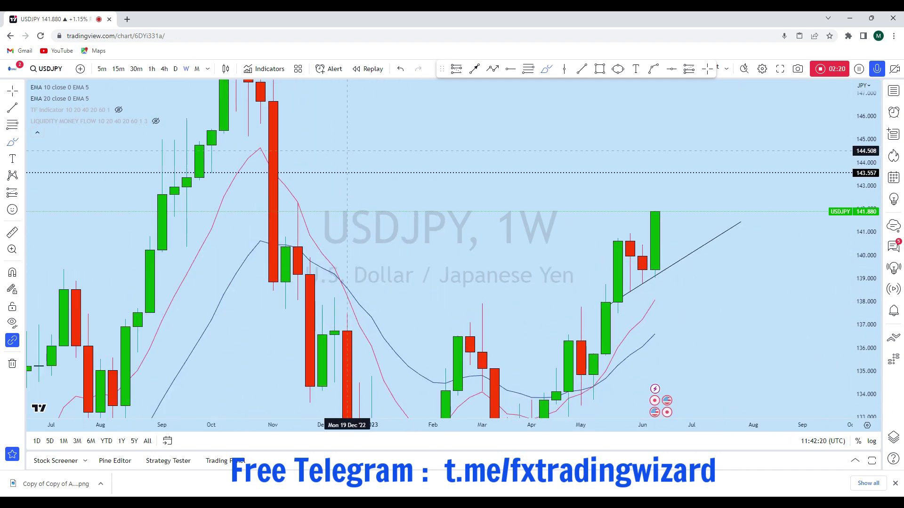
{"action": "left_click", "coordinate": [175, 69]}
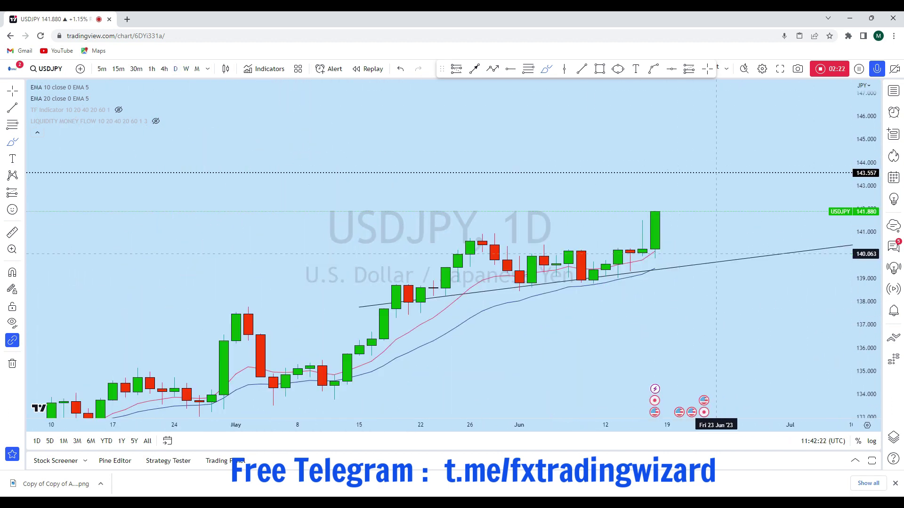
{"action": "left_click_drag", "start_coordinate": [873, 386], "coordinate": [866, 205]}
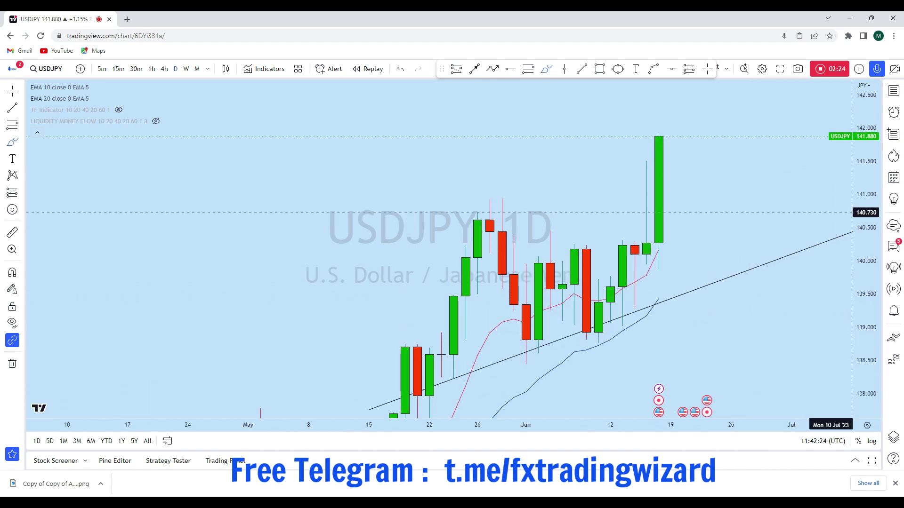
{"action": "scroll", "coordinate": [673, 223], "scroll_direction": "up", "scroll_amount": 2}
Undo the brush mark made at the 15 June 2023 candle, and draw a horizontal line at 139.950.
{"action": "mouse_move", "coordinate": [603, 243]}
{"action": "left_mouse_down"}
{"action": "mouse_move", "coordinate": [574, 249]}
{"action": "mouse_move", "coordinate": [612, 261]}
{"action": "mouse_move", "coordinate": [603, 242]}
{"action": "left_mouse_up"}
{"action": "left_click", "coordinate": [400, 68]}
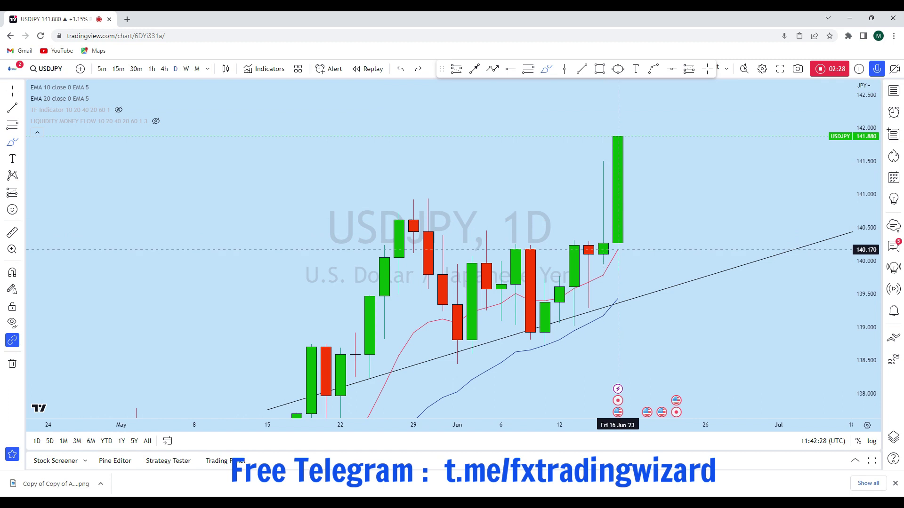
{"action": "left_click", "coordinate": [672, 70]}
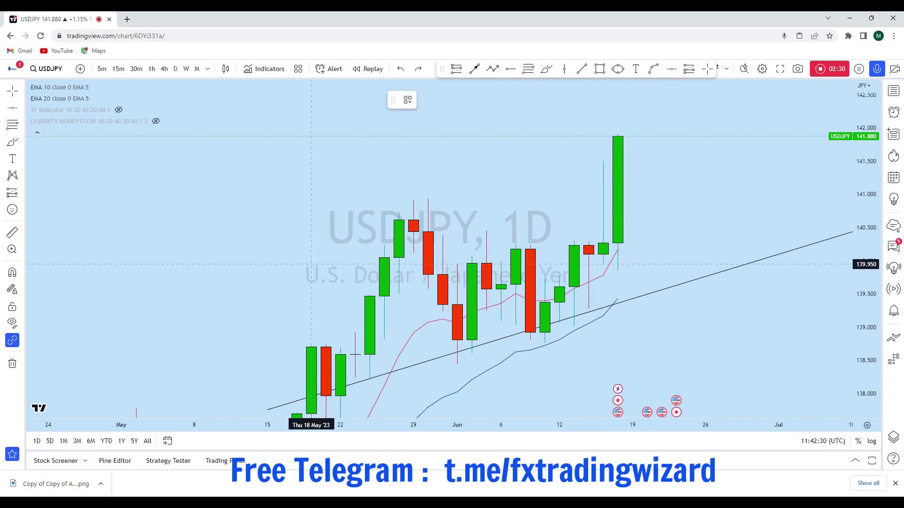
{"action": "left_click", "coordinate": [439, 264]}
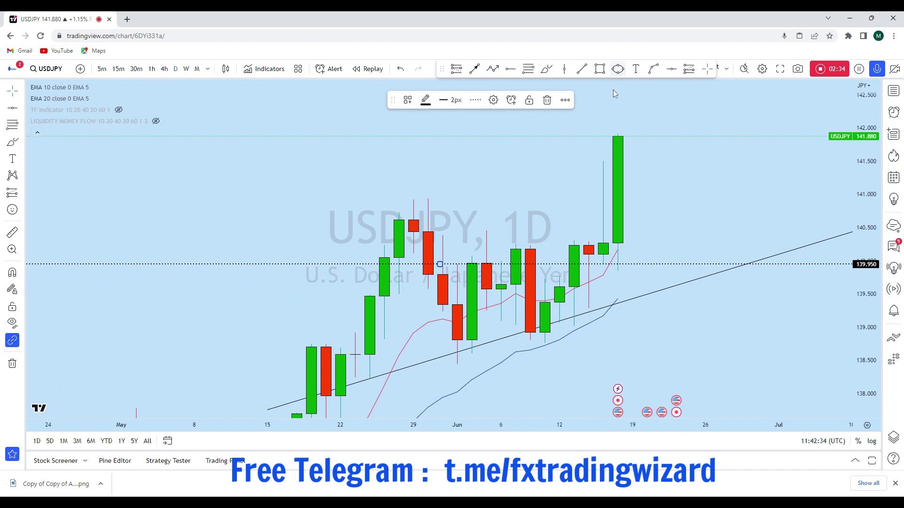
Draw a rising trend line over the daily highs from 17 May 2023 at about 140.25 to 23 June at about 141.88.
{"action": "scroll", "coordinate": [747, 325], "scroll_direction": "down", "scroll_amount": 3}
{"action": "scroll", "coordinate": [747, 325], "scroll_direction": "down", "scroll_amount": 1}
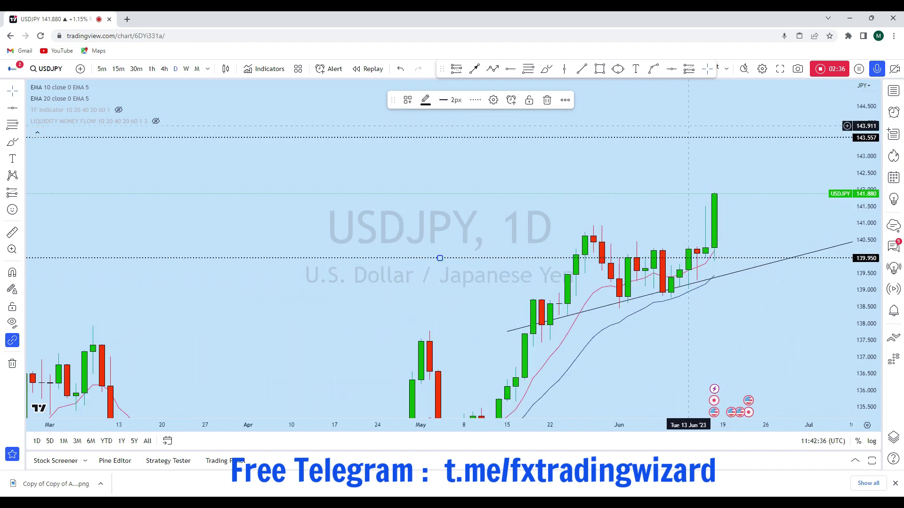
{"action": "left_click", "coordinate": [581, 69]}
{"action": "left_click", "coordinate": [525, 247]}
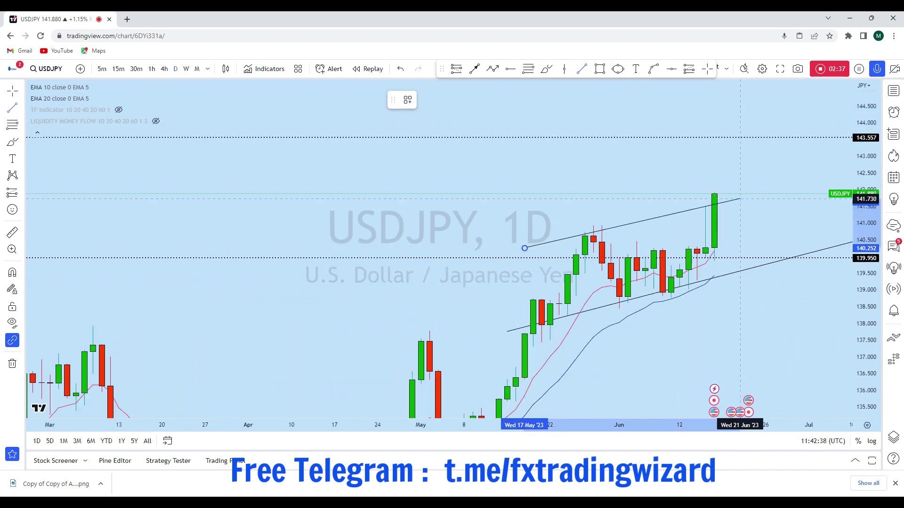
{"action": "left_click", "coordinate": [757, 193]}
{"action": "left_click_drag", "start_coordinate": [722, 235], "coordinate": [740, 224]}
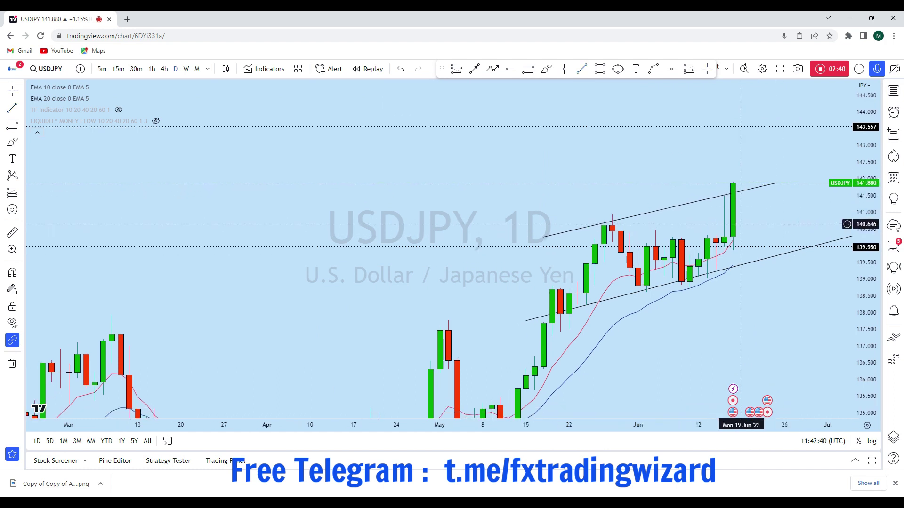
{"action": "left_click_drag", "start_coordinate": [544, 240], "coordinate": [543, 237]}
{"action": "left_click_drag", "start_coordinate": [758, 152], "coordinate": [712, 167]}
{"action": "scroll", "coordinate": [710, 226], "scroll_direction": "down", "scroll_amount": 1}
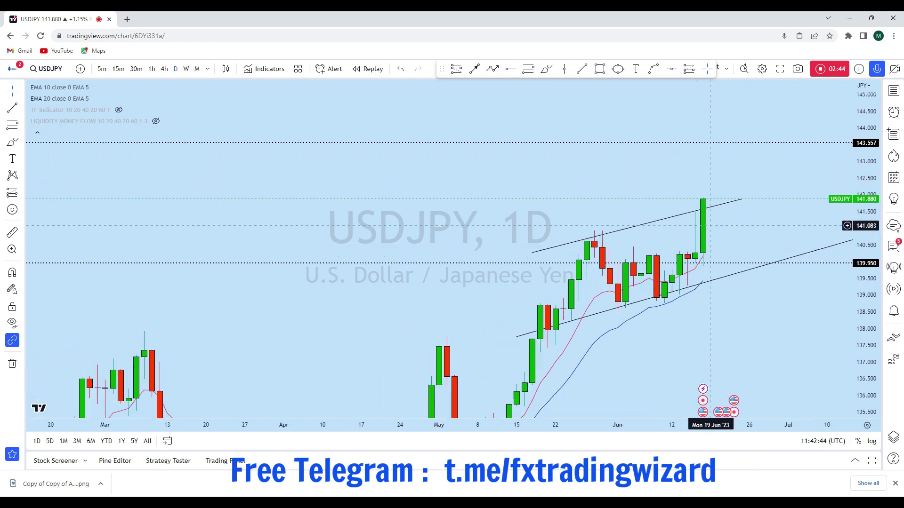
Move the upper trend line's ends to 17 May 2023 at about 140.44 and 26 June 2023 at about 141.87.
{"action": "scroll", "coordinate": [749, 270], "scroll_direction": "up", "scroll_amount": 5}
{"action": "left_click_drag", "start_coordinate": [864, 316], "coordinate": [863, 155]}
{"action": "left_click_drag", "start_coordinate": [734, 222], "coordinate": [743, 246]}
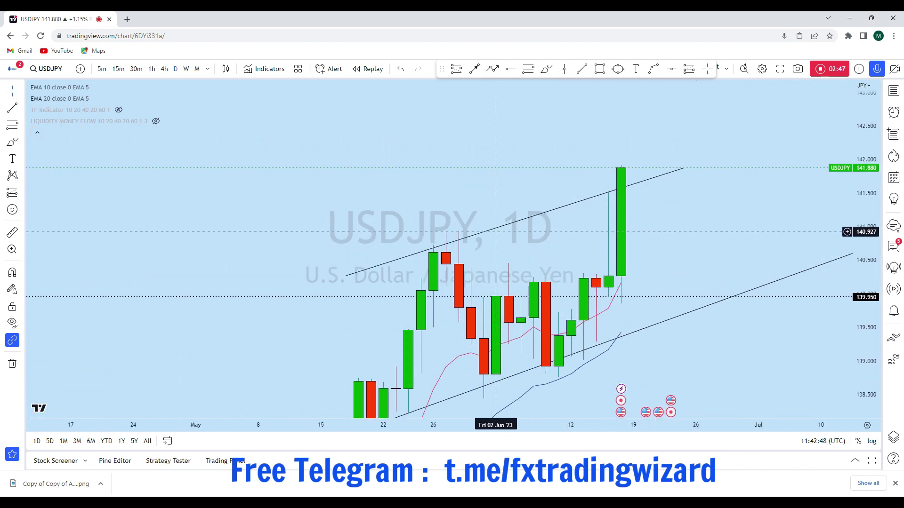
{"action": "left_click_drag", "start_coordinate": [356, 277], "coordinate": [347, 264]}
{"action": "left_click_drag", "start_coordinate": [683, 168], "coordinate": [695, 168]}
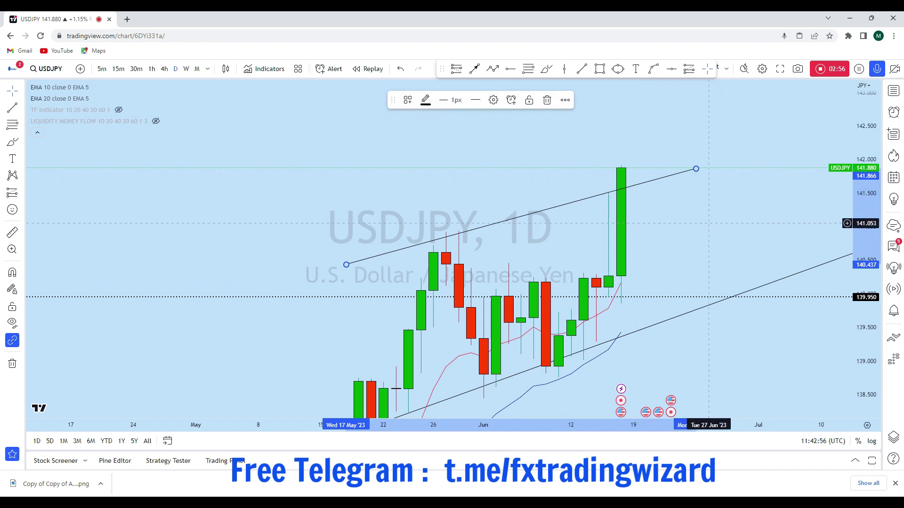
Brush the rising price path from early May to late June 2023 and an oval around the June consolidation, undoing each.
{"action": "scroll", "coordinate": [709, 223], "scroll_direction": "down", "scroll_amount": 5}
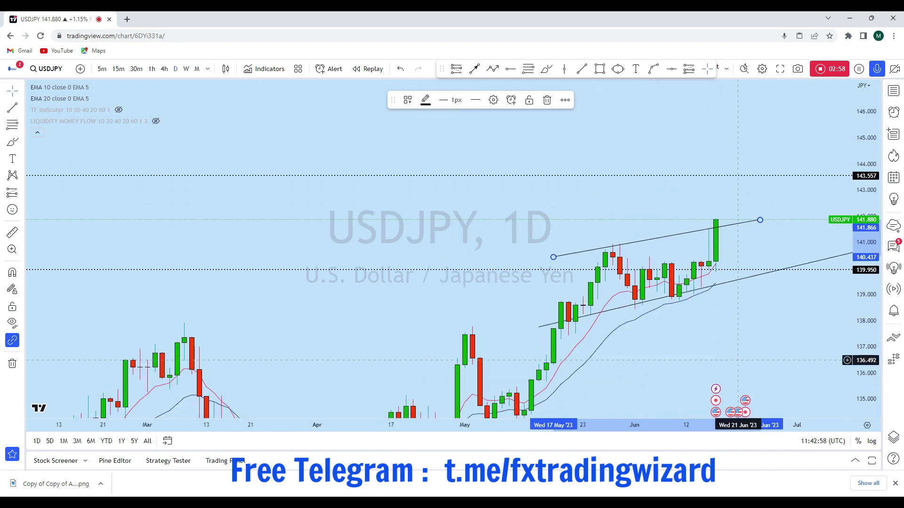
{"action": "scroll", "coordinate": [738, 360], "scroll_direction": "down", "scroll_amount": 4}
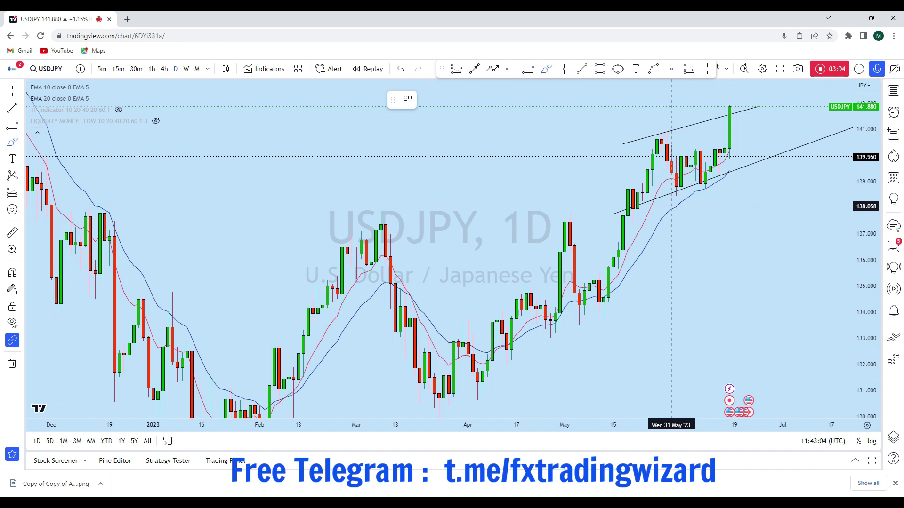
{"action": "mouse_move", "coordinate": [579, 324]}
{"action": "left_mouse_down"}
{"action": "mouse_move", "coordinate": [604, 295]}
{"action": "mouse_move", "coordinate": [628, 196]}
{"action": "mouse_move", "coordinate": [724, 132]}
{"action": "mouse_move", "coordinate": [749, 82]}
{"action": "left_mouse_up"}
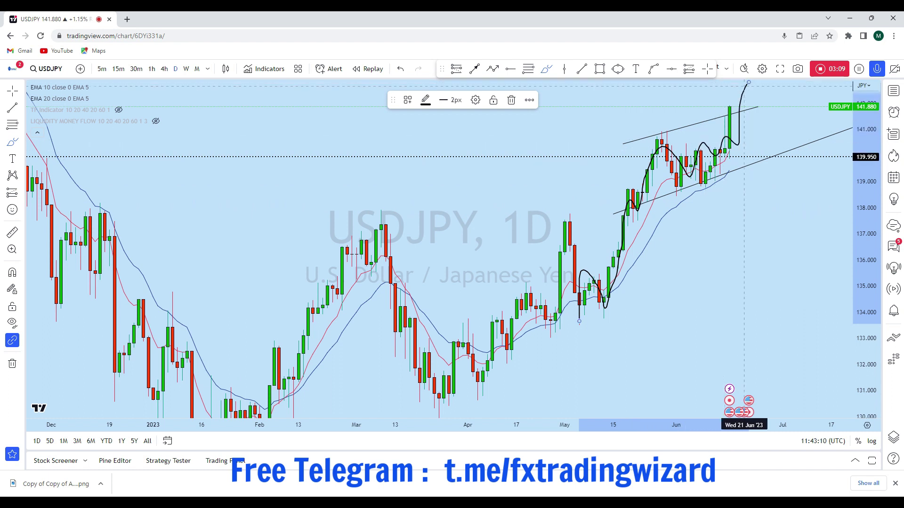
{"action": "left_click", "coordinate": [401, 68]}
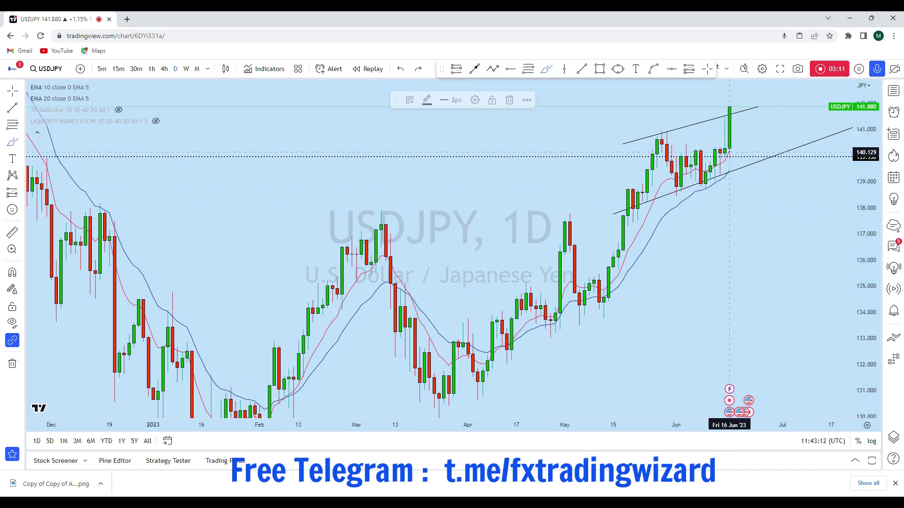
{"action": "mouse_move", "coordinate": [672, 157]}
{"action": "left_mouse_down"}
{"action": "mouse_move", "coordinate": [706, 186]}
{"action": "mouse_move", "coordinate": [729, 154]}
{"action": "left_mouse_up"}
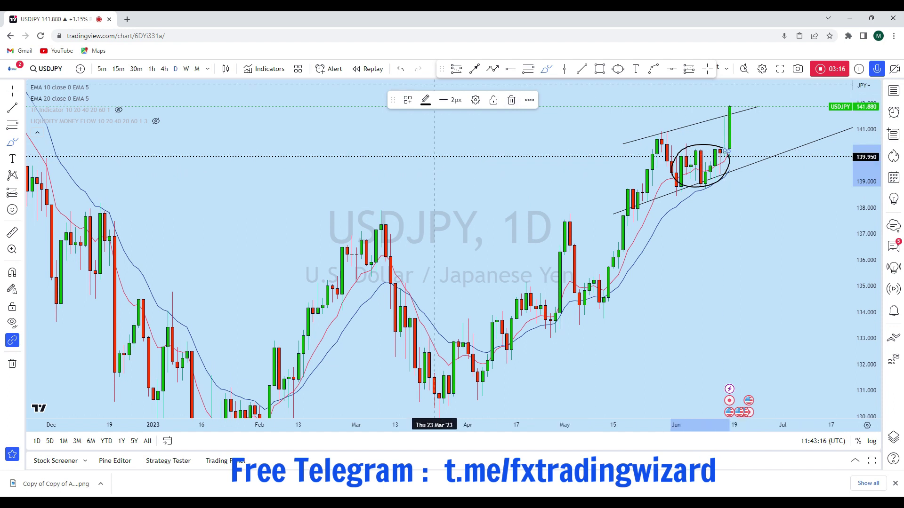
{"action": "left_click", "coordinate": [400, 69]}
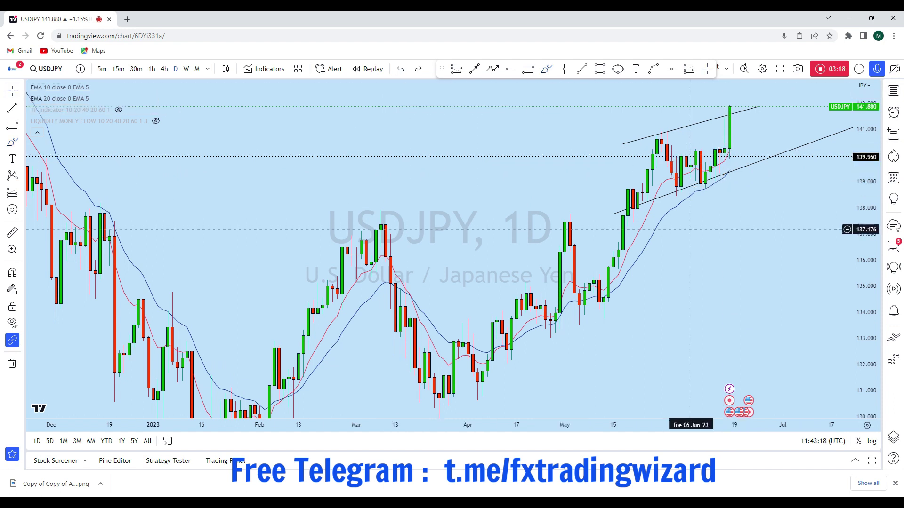
Brush a projected upward path from the 16 June 2023 candle at about 141.9 past the 143.557 level, and undo it.
{"action": "left_click_drag", "start_coordinate": [739, 234], "coordinate": [703, 323]}
{"action": "scroll", "coordinate": [672, 294], "scroll_direction": "up", "scroll_amount": 2}
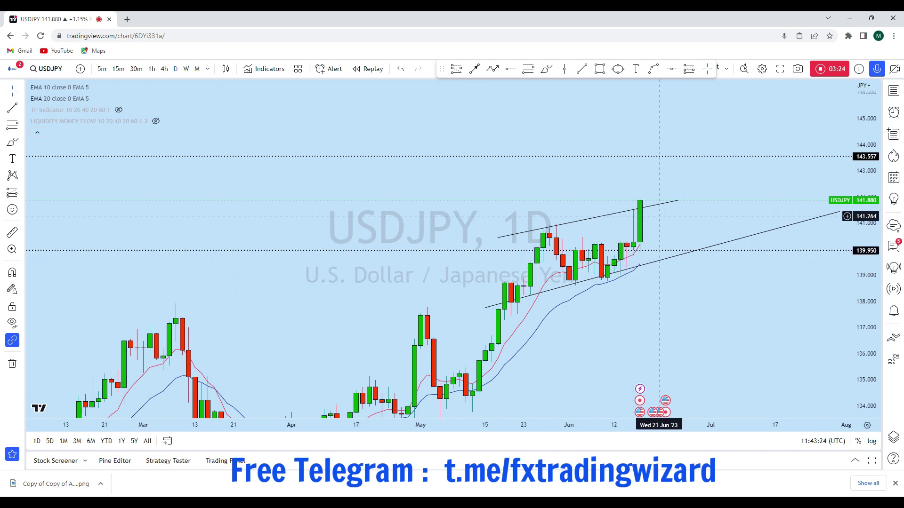
{"action": "left_click", "coordinate": [546, 68]}
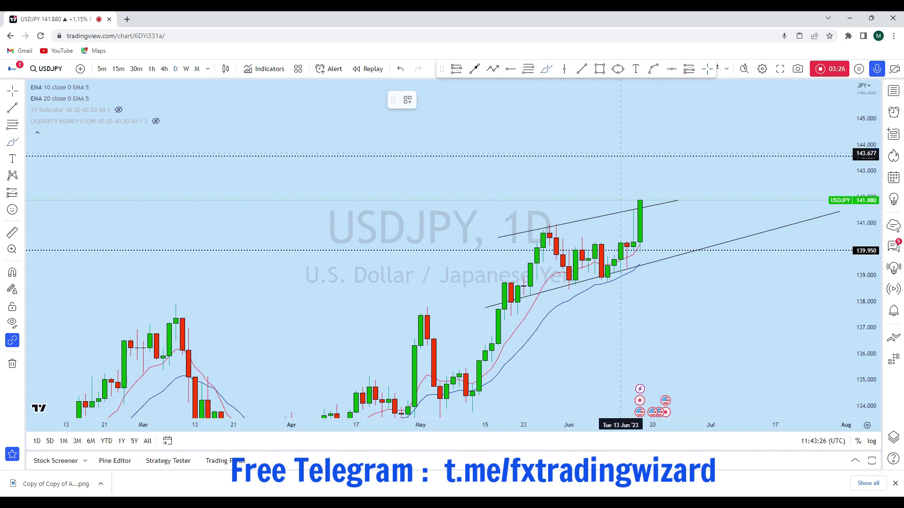
{"action": "left_click_drag", "start_coordinate": [646, 199], "coordinate": [717, 85]}
{"action": "left_click", "coordinate": [401, 69]}
Draw a horizontal line at 145.117, at the late October 2022 daily low.
{"action": "scroll", "coordinate": [708, 189], "scroll_direction": "down", "scroll_amount": 5}
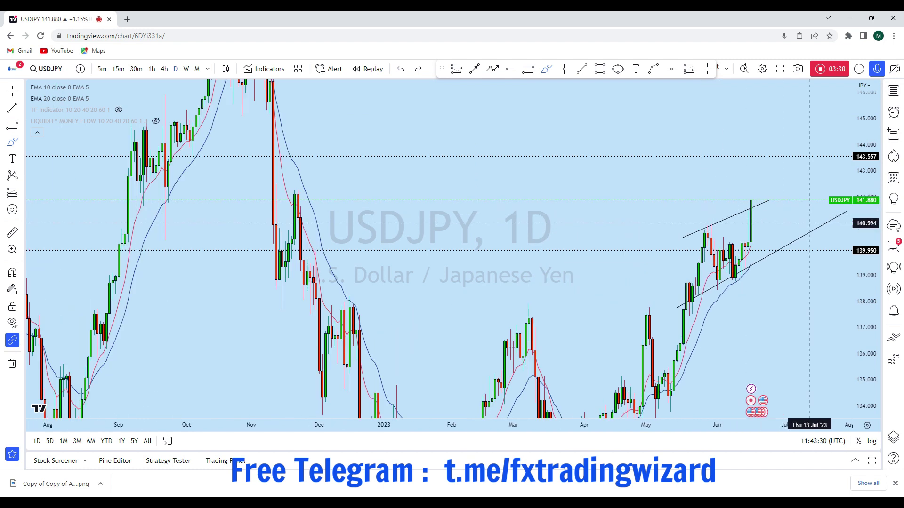
{"action": "scroll", "coordinate": [646, 188], "scroll_direction": "up", "scroll_amount": 3}
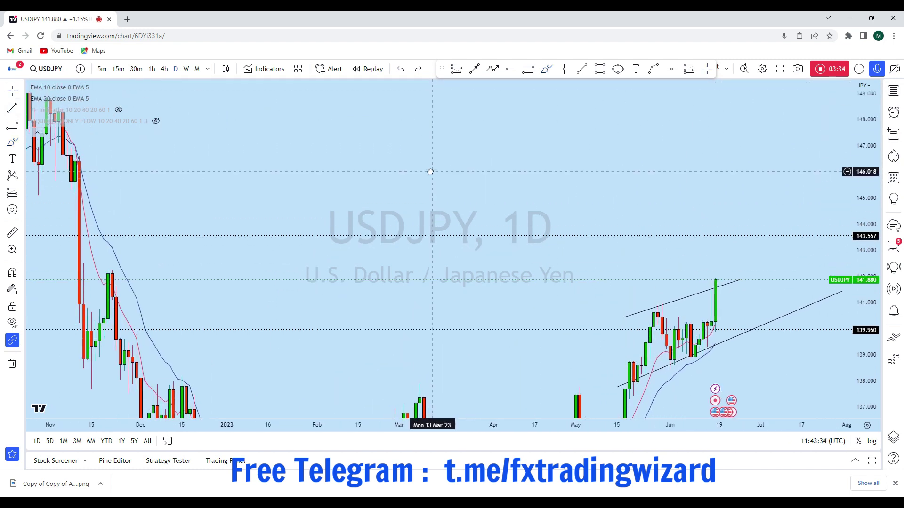
{"action": "scroll", "coordinate": [527, 87], "scroll_direction": "down", "scroll_amount": 3}
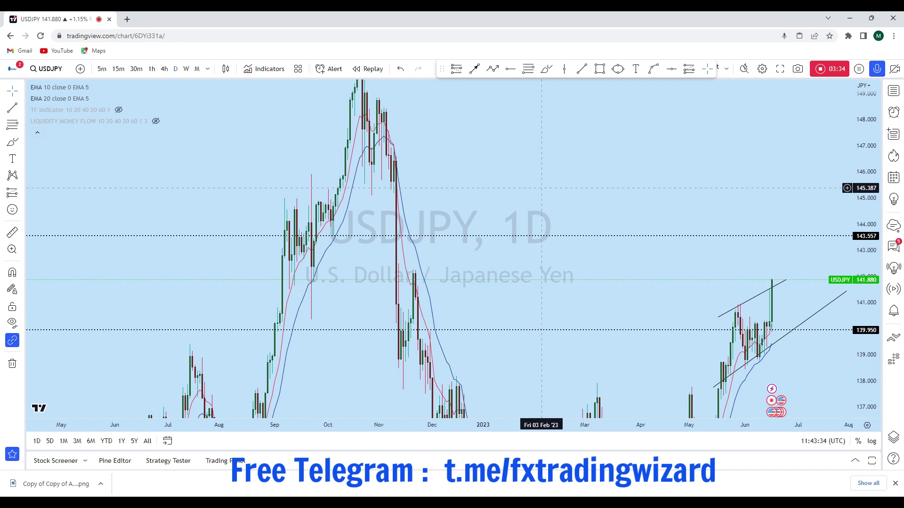
{"action": "left_click", "coordinate": [672, 70]}
{"action": "left_click", "coordinate": [190, 195]}
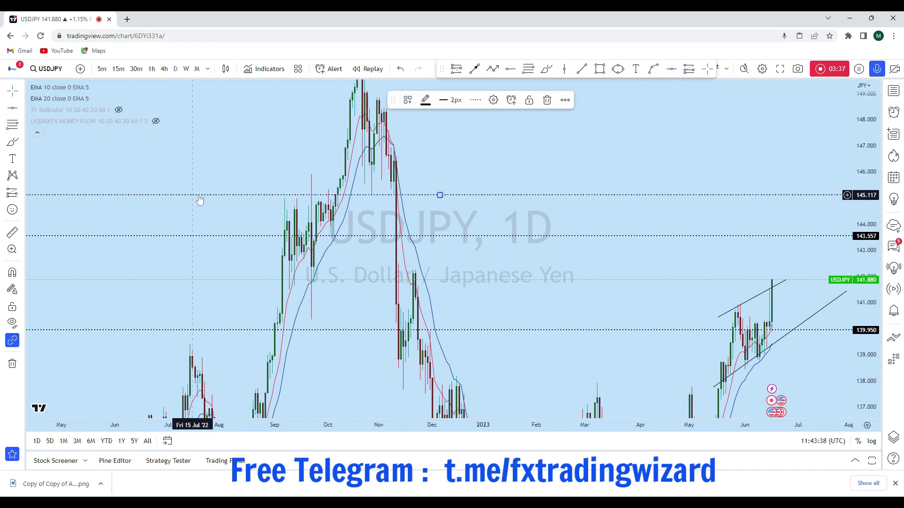
Brush small ovals on the 145.117 line at the late October 2022 low and above the latest June 2023 candles.
{"action": "scroll", "coordinate": [442, 195], "scroll_direction": "up", "scroll_amount": 2}
{"action": "left_click", "coordinate": [546, 69]}
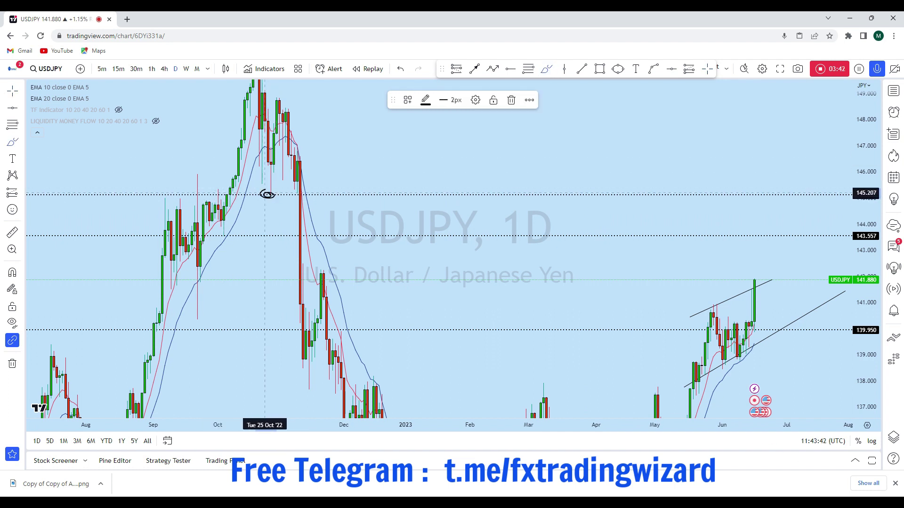
{"action": "scroll", "coordinate": [733, 201], "scroll_direction": "up", "scroll_amount": 2}
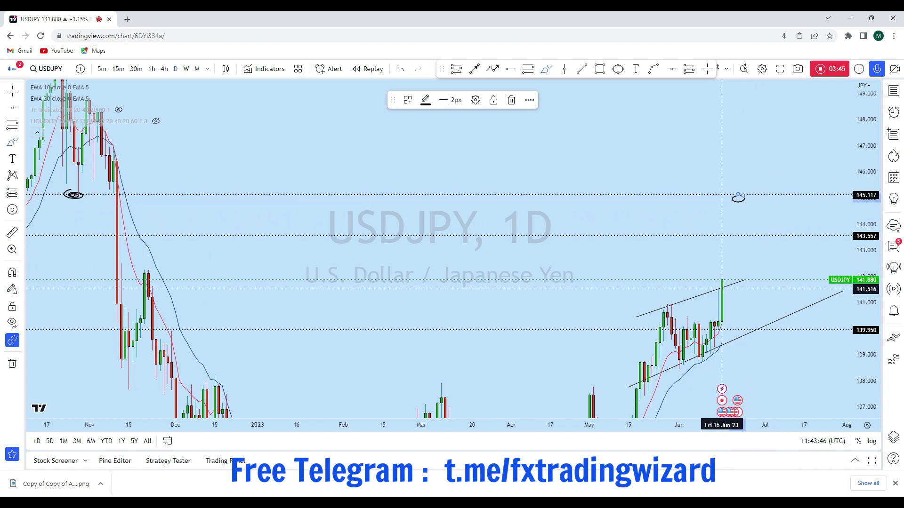
Brush a projected upward path from the 16 June 2023 candle past the 145.117 line, and undo it together with both ovals.
{"action": "mouse_move", "coordinate": [722, 288]}
{"action": "left_mouse_down"}
{"action": "mouse_move", "coordinate": [730, 253]}
{"action": "mouse_move", "coordinate": [751, 233]}
{"action": "mouse_move", "coordinate": [757, 185]}
{"action": "left_mouse_up"}
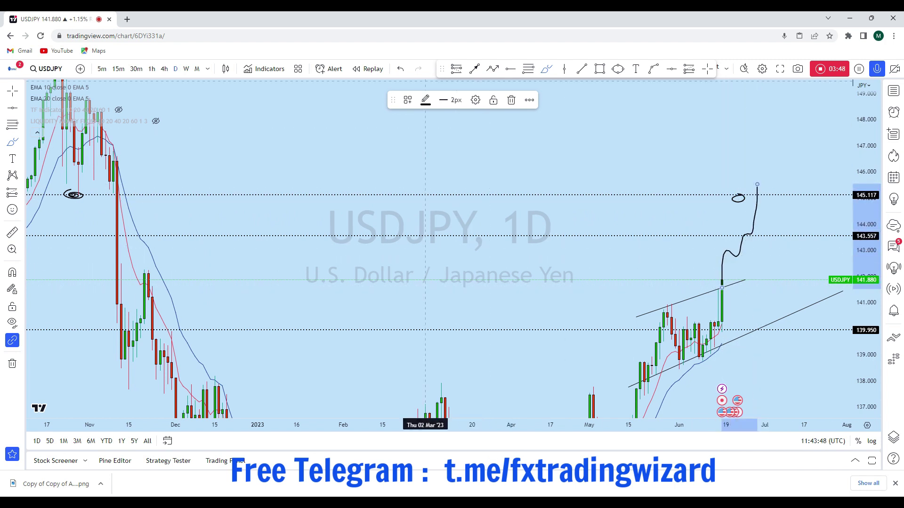
{"action": "left_click", "coordinate": [400, 70]}
{"action": "left_click", "coordinate": [400, 70]}
{"action": "left_click", "coordinate": [400, 69]}
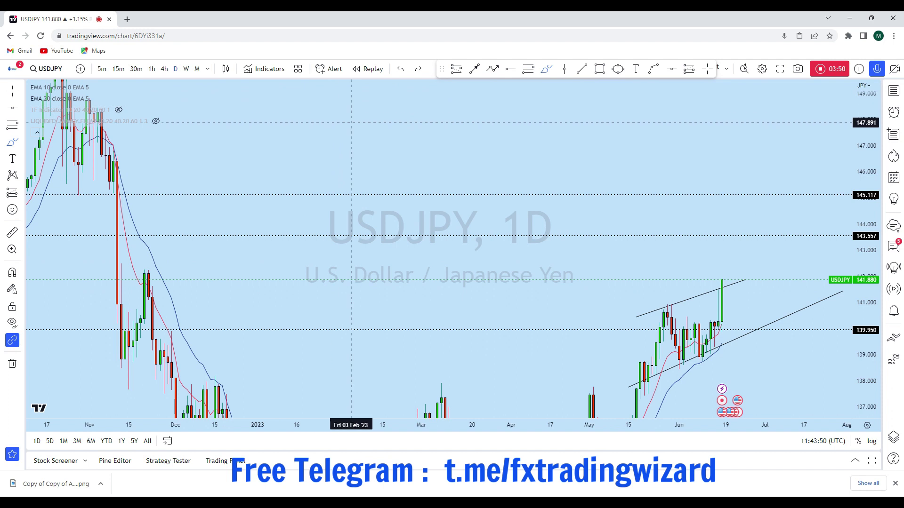
Switch the USDJPY chart to the 4-hour timeframe and frame the price action inside the rising channel.
{"action": "scroll", "coordinate": [348, 127], "scroll_direction": "down", "scroll_amount": 2}
{"action": "left_click", "coordinate": [164, 69]}
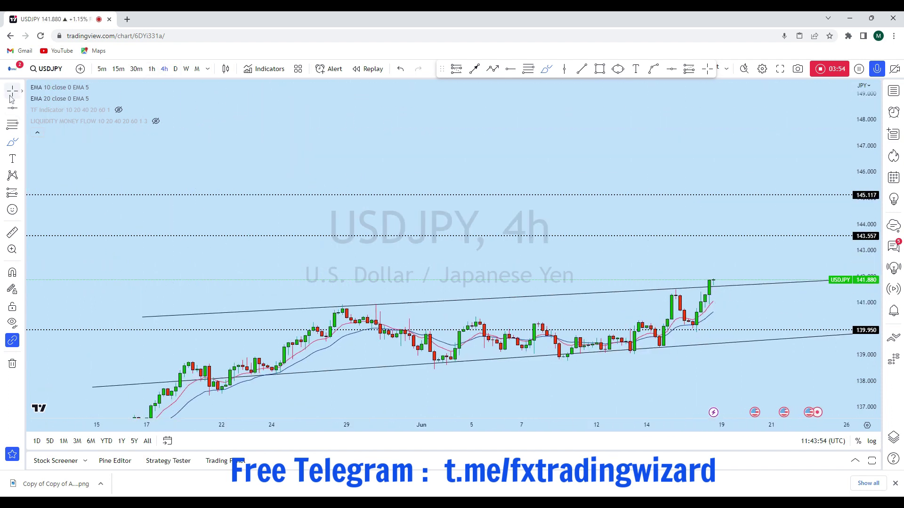
{"action": "scroll", "coordinate": [666, 217], "scroll_direction": "down", "scroll_amount": 3}
{"action": "scroll", "coordinate": [789, 280], "scroll_direction": "up", "scroll_amount": 5}
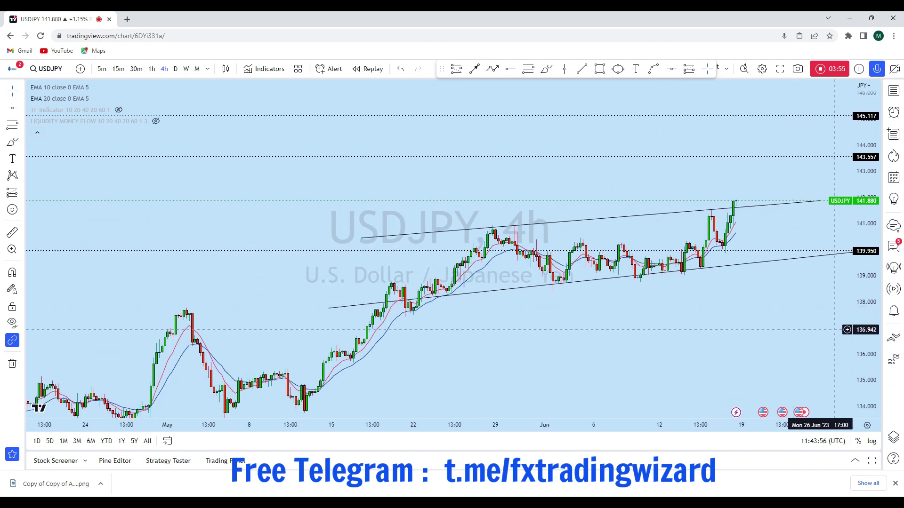
Brush rising price paths through the June channel and a short upward stroke at the 16 June 2023 low, undoing each.
{"action": "left_click", "coordinate": [546, 68]}
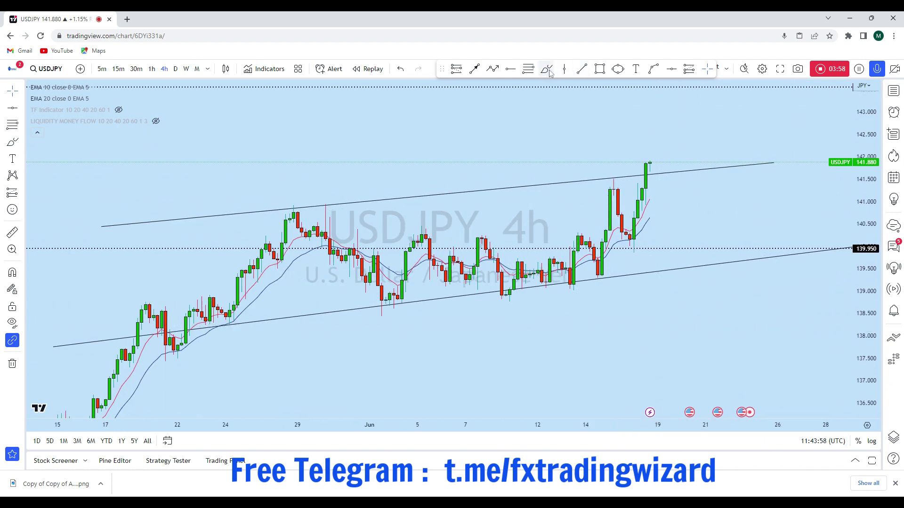
{"action": "mouse_move", "coordinate": [394, 296]}
{"action": "left_mouse_down"}
{"action": "mouse_move", "coordinate": [440, 230]}
{"action": "mouse_move", "coordinate": [515, 284]}
{"action": "mouse_move", "coordinate": [566, 266]}
{"action": "mouse_move", "coordinate": [602, 231]}
{"action": "mouse_move", "coordinate": [630, 240]}
{"action": "mouse_move", "coordinate": [669, 136]}
{"action": "left_mouse_up"}
{"action": "left_click", "coordinate": [400, 69]}
{"action": "mouse_move", "coordinate": [554, 292]}
{"action": "left_mouse_down"}
{"action": "mouse_move", "coordinate": [599, 271]}
{"action": "mouse_move", "coordinate": [655, 133]}
{"action": "mouse_move", "coordinate": [668, 130]}
{"action": "mouse_move", "coordinate": [641, 131]}
{"action": "left_mouse_up"}
{"action": "left_click", "coordinate": [400, 69]}
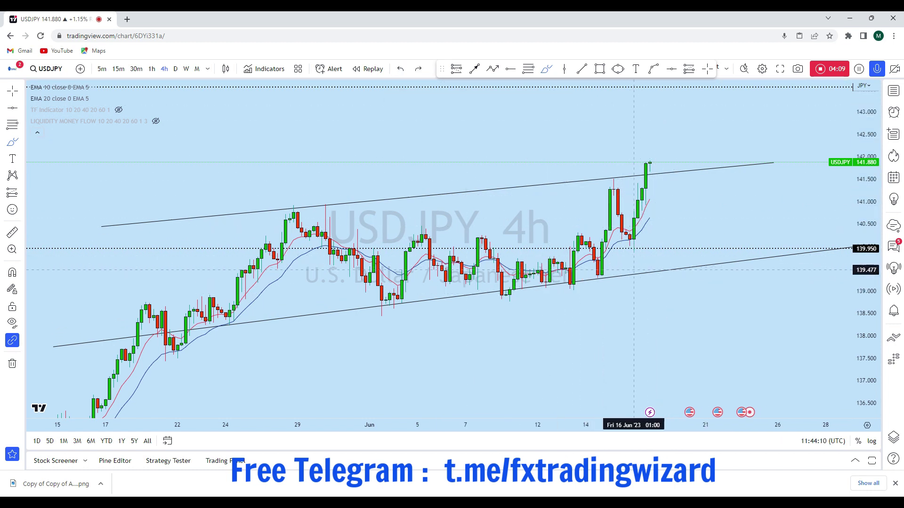
{"action": "left_click_drag", "start_coordinate": [634, 267], "coordinate": [634, 209]}
{"action": "left_click", "coordinate": [400, 68]}
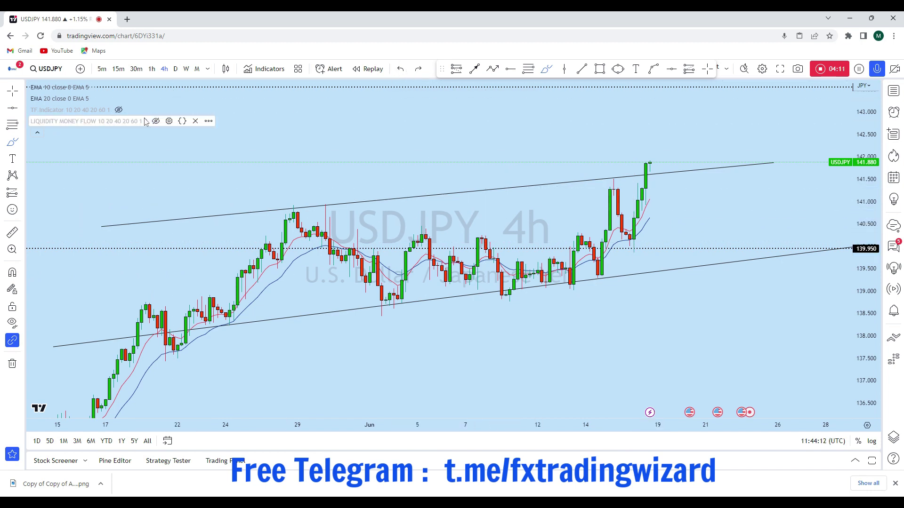
Show the TF Indicator to check its buy and sell signals on the 4-hour chart, and hide it again.
{"action": "left_click", "coordinate": [119, 109]}
{"action": "left_click_drag", "start_coordinate": [222, 425], "coordinate": [670, 426]}
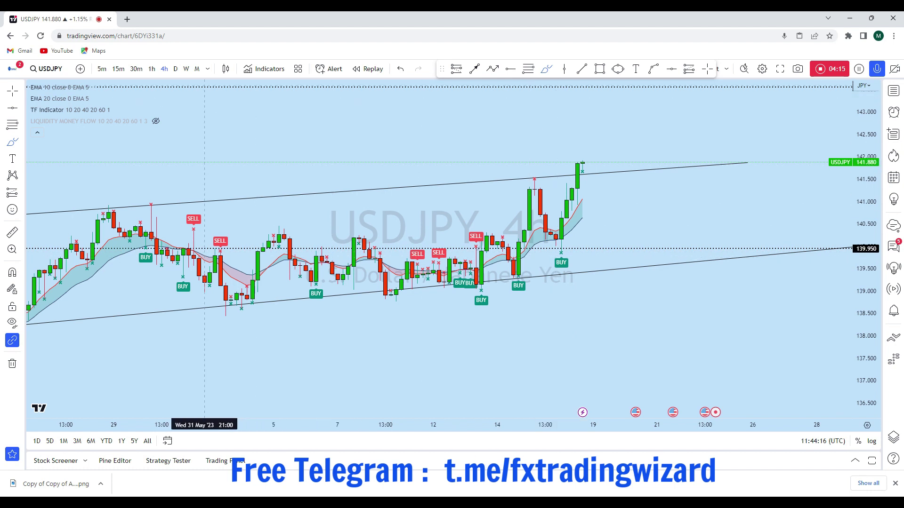
{"action": "left_click", "coordinate": [119, 111]}
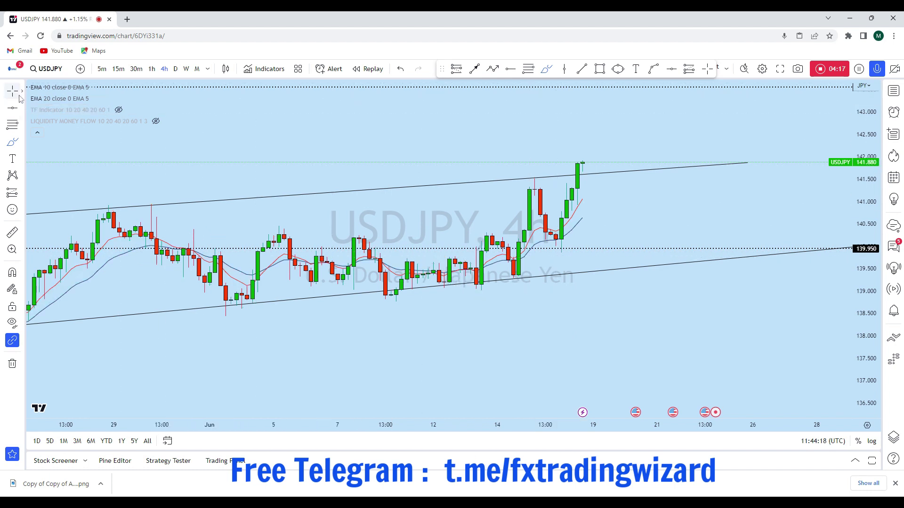
Brush a projected candle with an upper wick just after the latest 4-hour candle, spanning about 141.53 to 142.20.
{"action": "scroll", "coordinate": [622, 173], "scroll_direction": "up", "scroll_amount": 2}
{"action": "left_click_drag", "start_coordinate": [536, 222], "coordinate": [575, 277]}
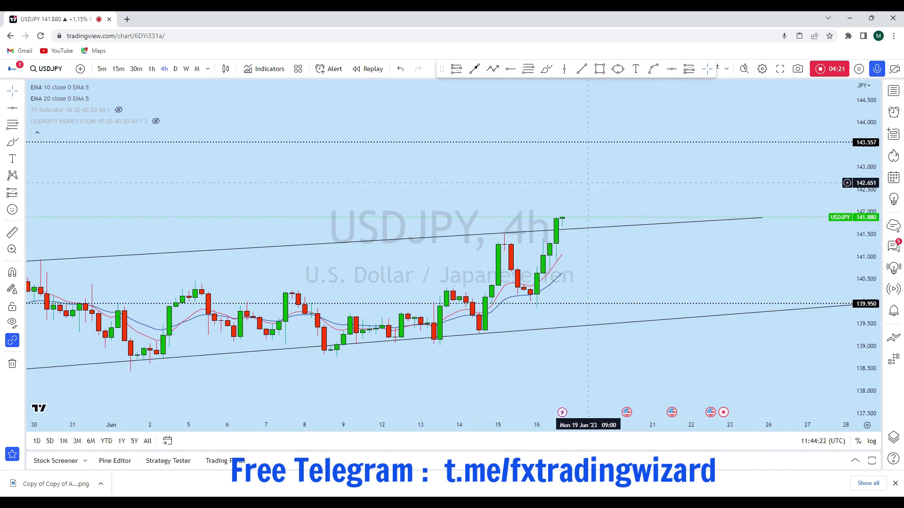
{"action": "left_click_drag", "start_coordinate": [601, 183], "coordinate": [642, 201]}
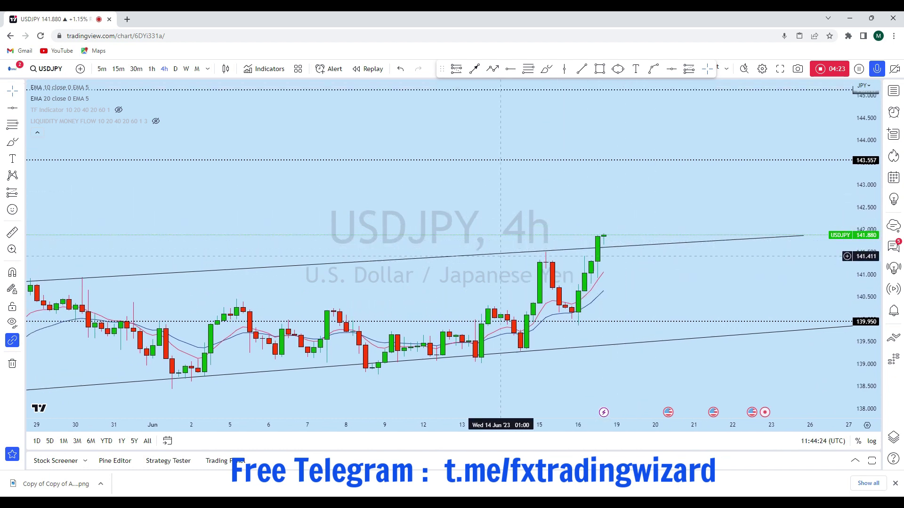
{"action": "scroll", "coordinate": [636, 254], "scroll_direction": "down", "scroll_amount": 2}
{"action": "scroll", "coordinate": [714, 254], "scroll_direction": "up", "scroll_amount": 3}
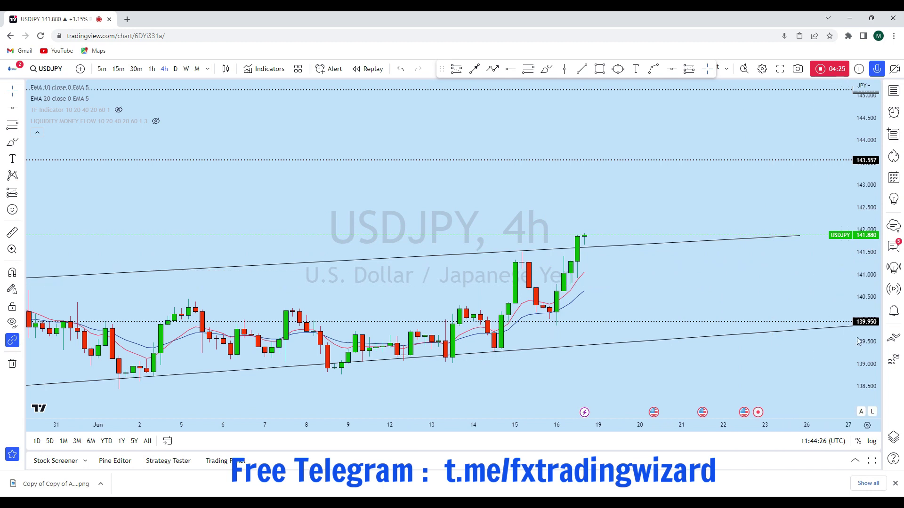
{"action": "left_click_drag", "start_coordinate": [867, 364], "coordinate": [841, 230]}
{"action": "scroll", "coordinate": [842, 236], "scroll_direction": "up", "scroll_amount": 1}
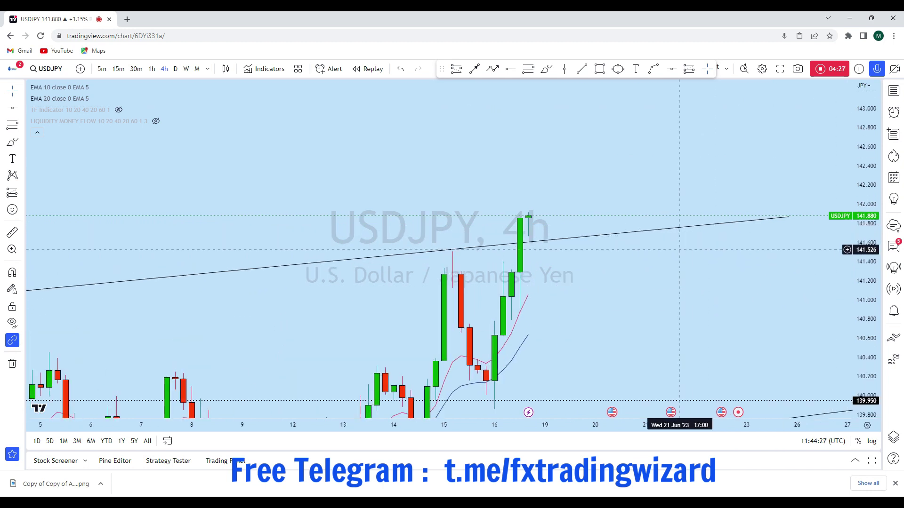
{"action": "left_click", "coordinate": [548, 70]}
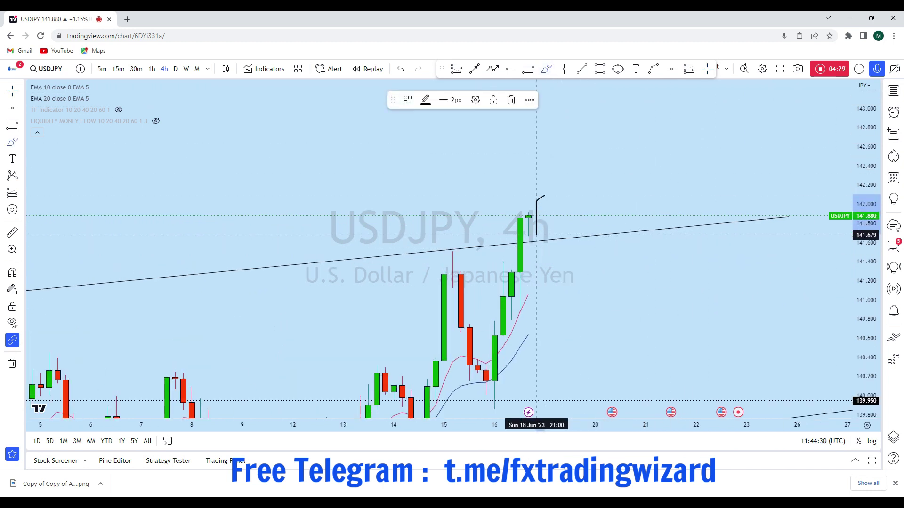
{"action": "key", "text": "ctrl+z"}
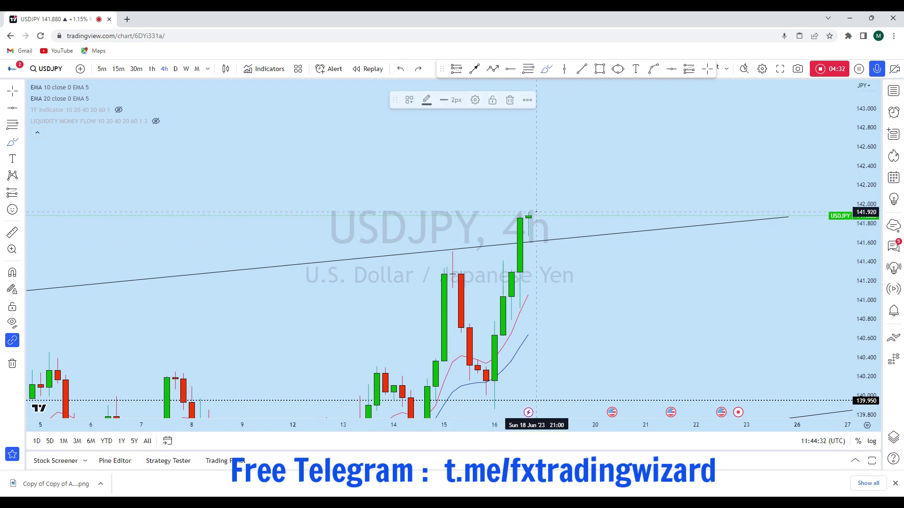
{"action": "left_click_drag", "start_coordinate": [536, 214], "coordinate": [536, 249]}
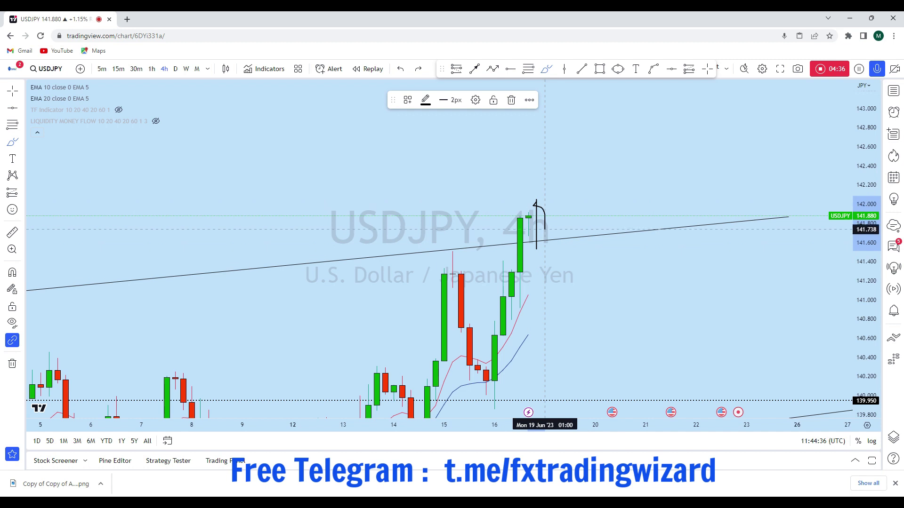
{"action": "left_click_drag", "start_coordinate": [545, 251], "coordinate": [537, 185]}
Draw an ellipse around the lower part of the brushed candle at the channel's upper line, from about 141.54 to 141.82.
{"action": "left_click", "coordinate": [618, 71]}
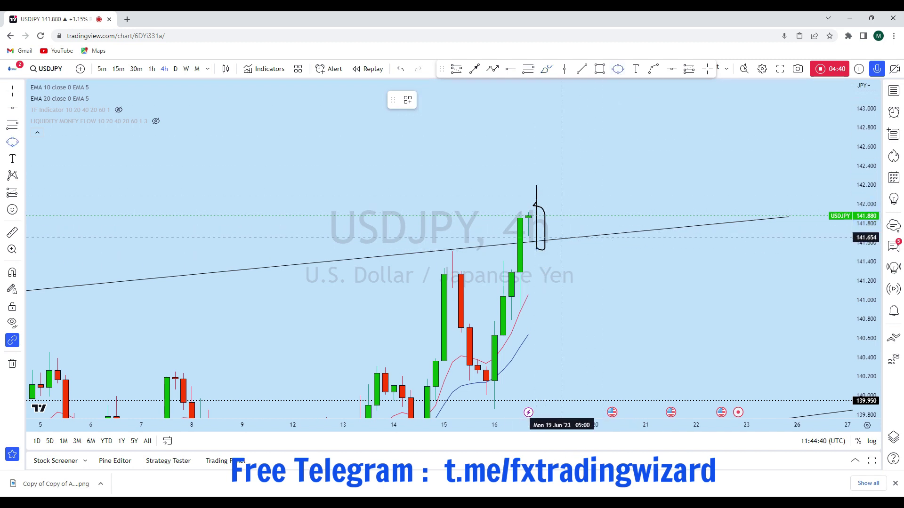
{"action": "left_click", "coordinate": [544, 249]}
{"action": "left_click", "coordinate": [562, 221]}
{"action": "left_click", "coordinate": [569, 232]}
Draw an arrow from inside the ellipse at about 141.62 up to about 143.59, just above the 143.557 line, at 22 June 2023.
{"action": "scroll", "coordinate": [671, 185], "scroll_direction": "down", "scroll_amount": 3}
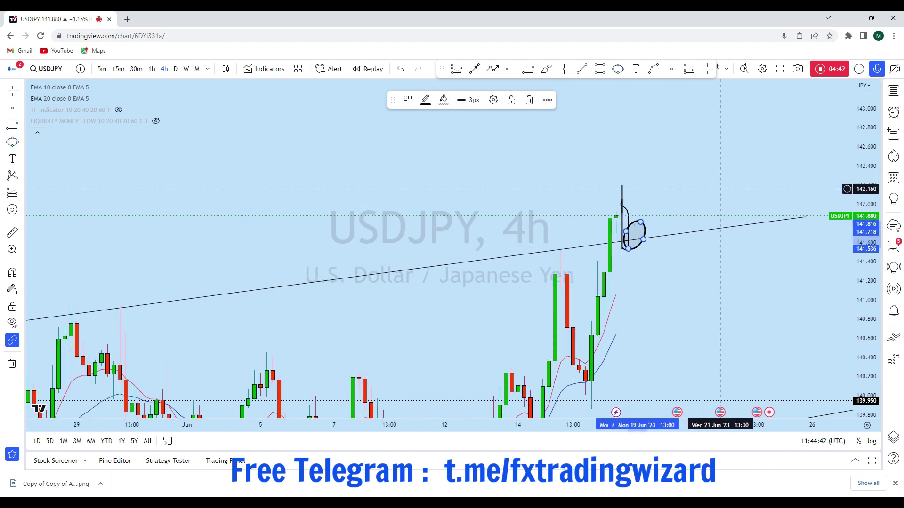
{"action": "left_click_drag", "start_coordinate": [714, 190], "coordinate": [611, 293]}
{"action": "scroll", "coordinate": [611, 293], "scroll_direction": "down", "scroll_amount": 3}
{"action": "key", "text": "alt+t"}
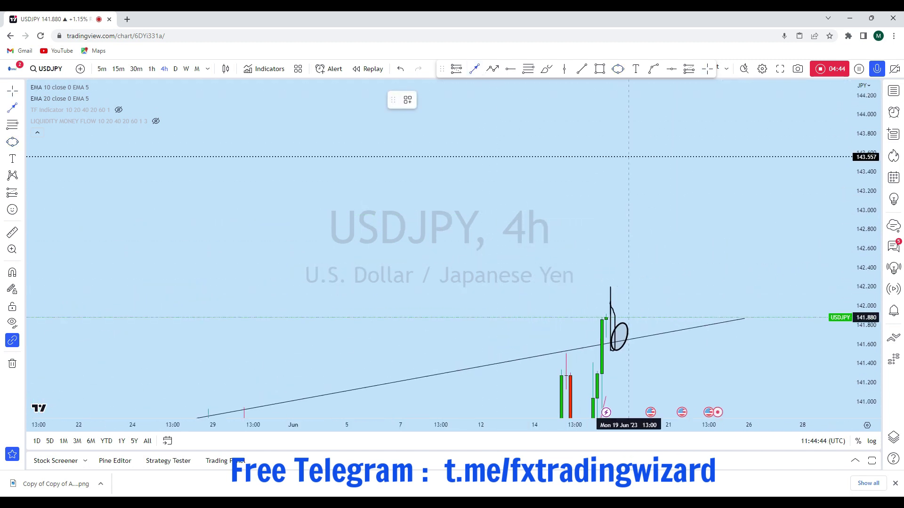
{"action": "left_click", "coordinate": [620, 343]}
{"action": "left_click", "coordinate": [695, 154]}
{"action": "scroll", "coordinate": [725, 198], "scroll_direction": "up", "scroll_amount": 3}
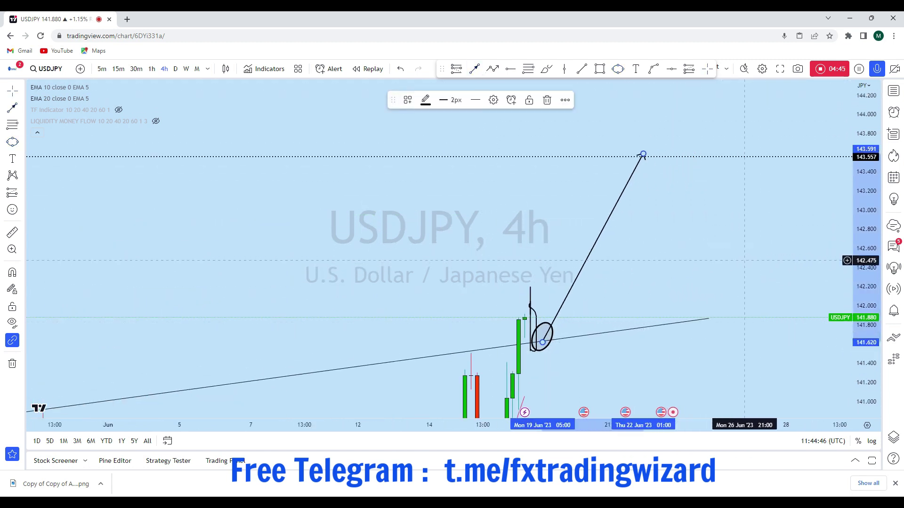